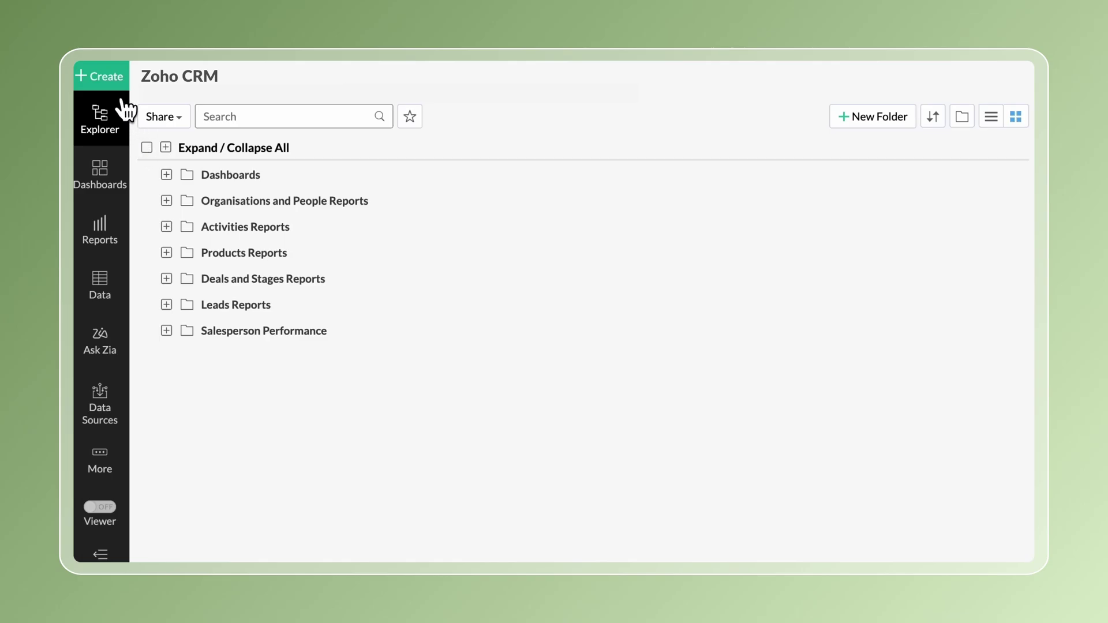
Step: Create a new dashboard and drag the Monthly Trend of Deals Created vs Win Rate % chart onto it
{"action": "left_click", "coordinate": [116, 84]}
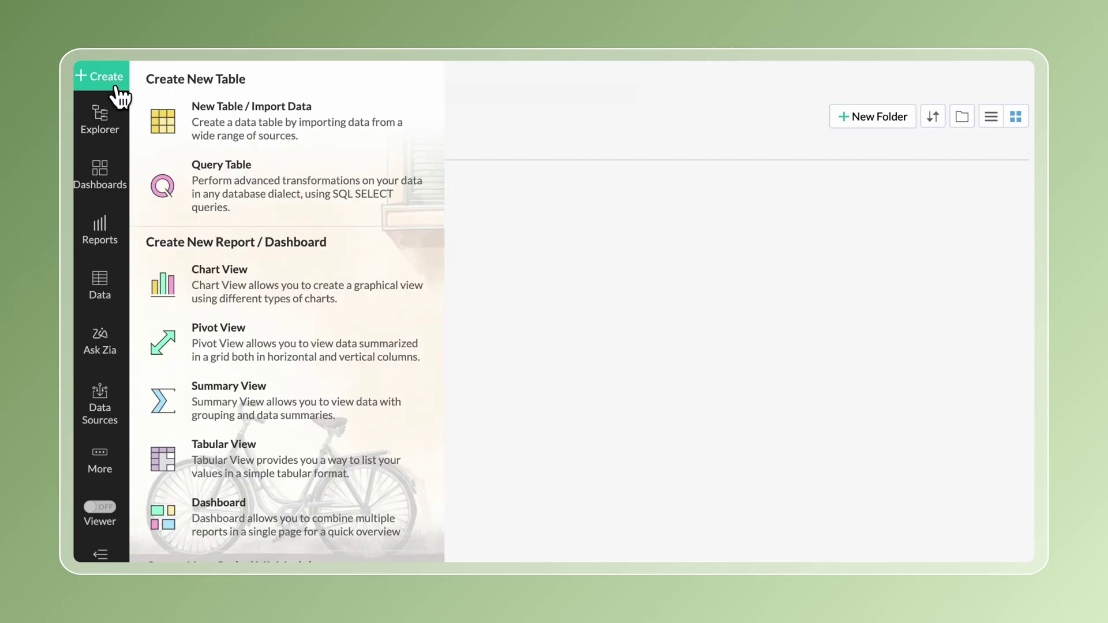
{"action": "left_click", "coordinate": [290, 519]}
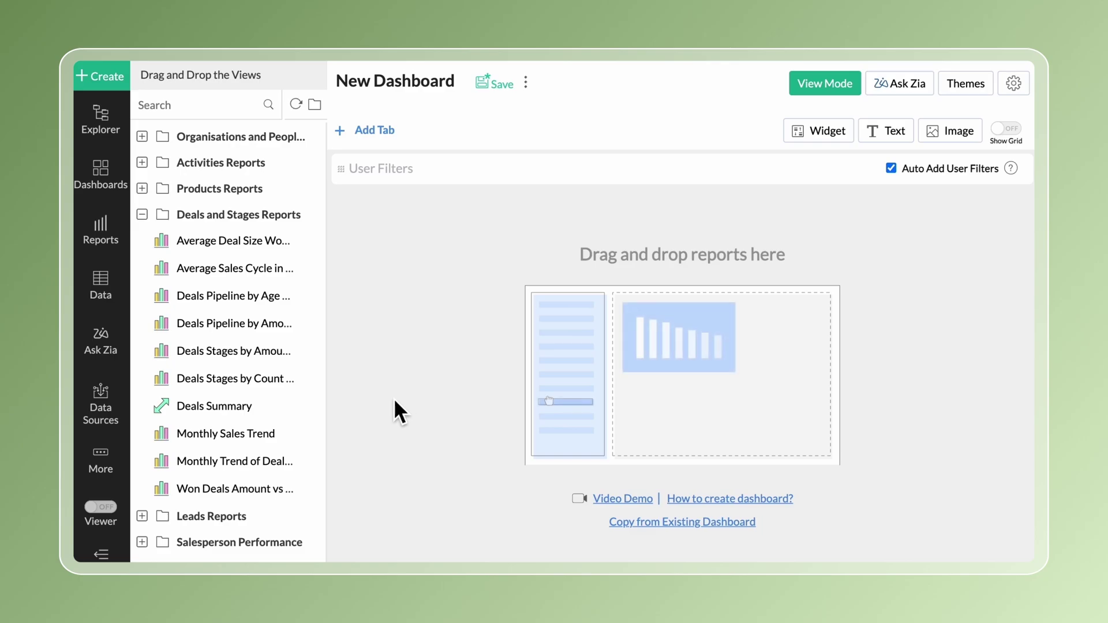
{"action": "left_click_drag", "start_coordinate": [297, 473], "coordinate": [411, 339]}
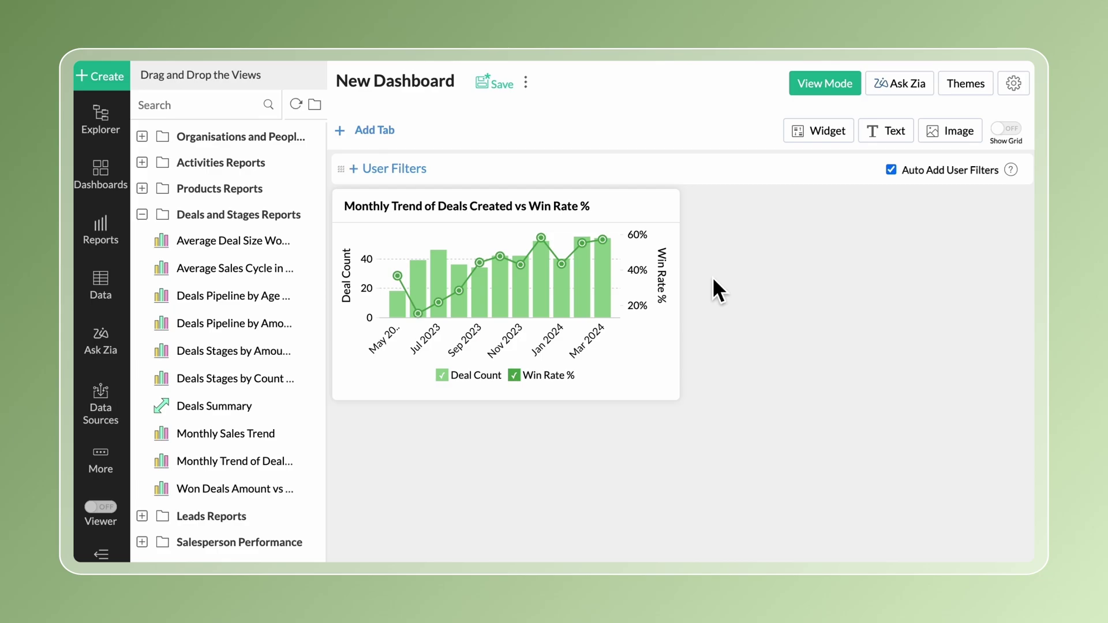
Step: Ask Zia 'Give me the sales by month graph' and drag the resulting chart onto the dashboard
{"action": "left_click", "coordinate": [901, 84]}
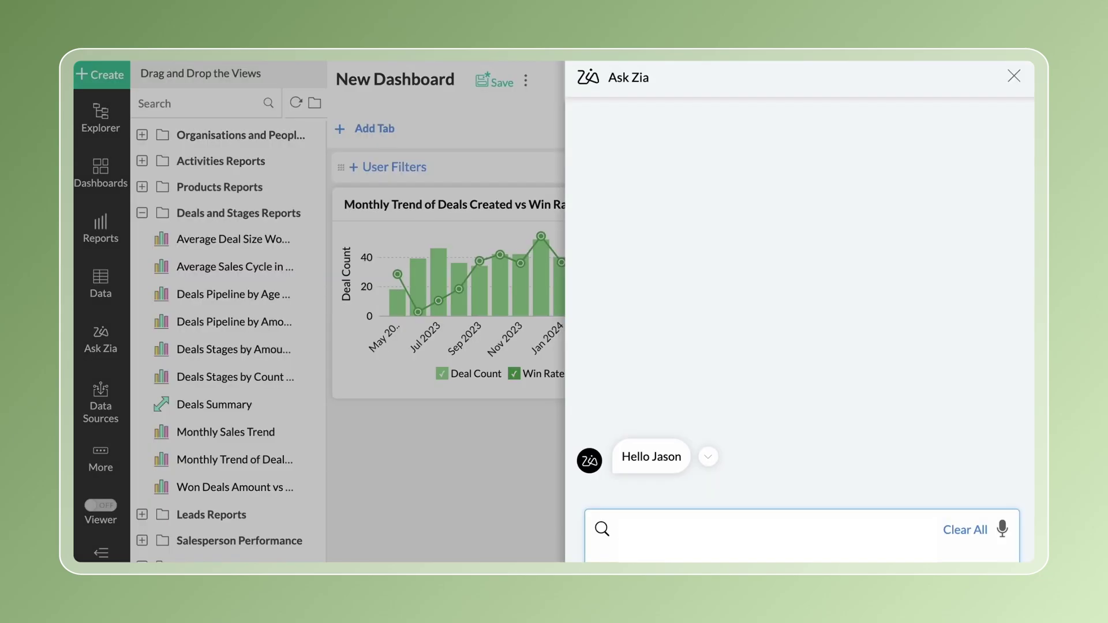
{"action": "type", "text": "Give me the sales by month graph"}
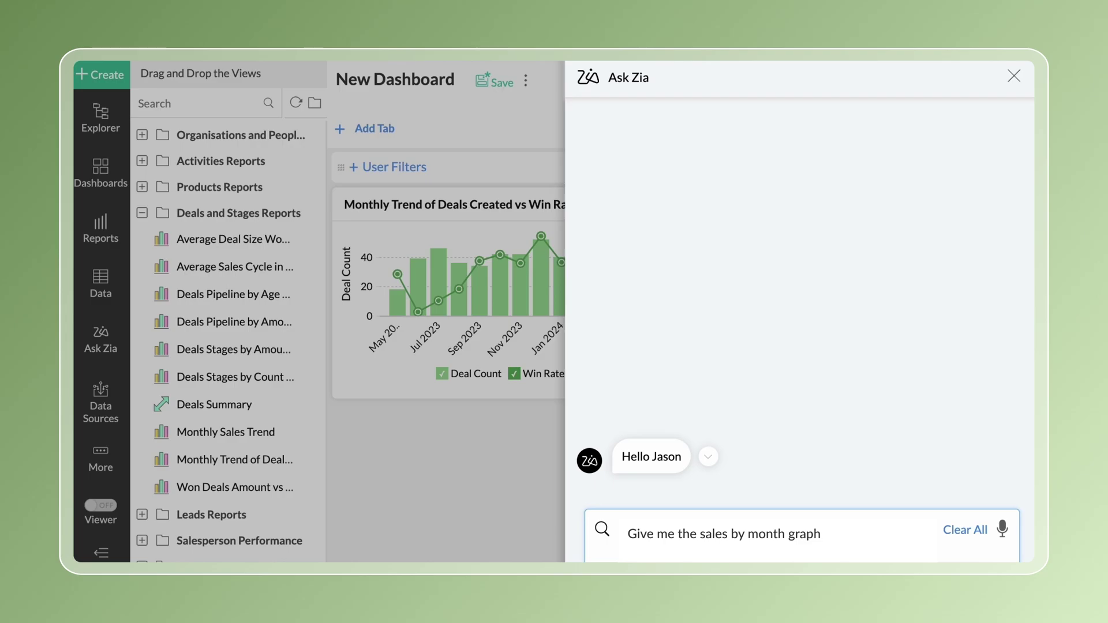
{"action": "key", "text": "Return"}
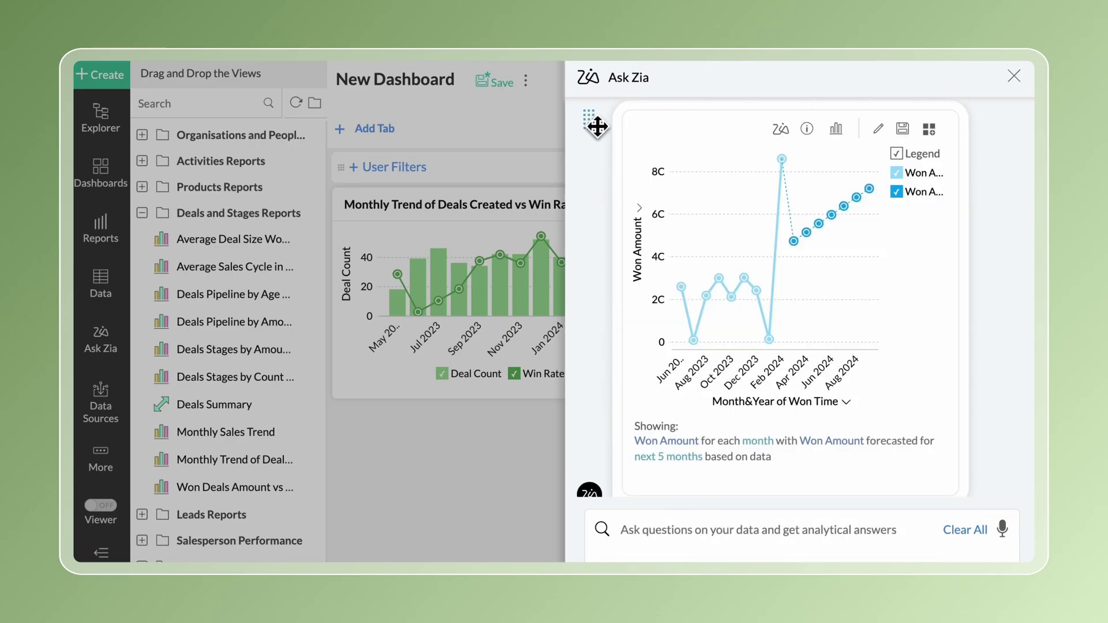
{"action": "left_click_drag", "start_coordinate": [592, 123], "coordinate": [411, 339]}
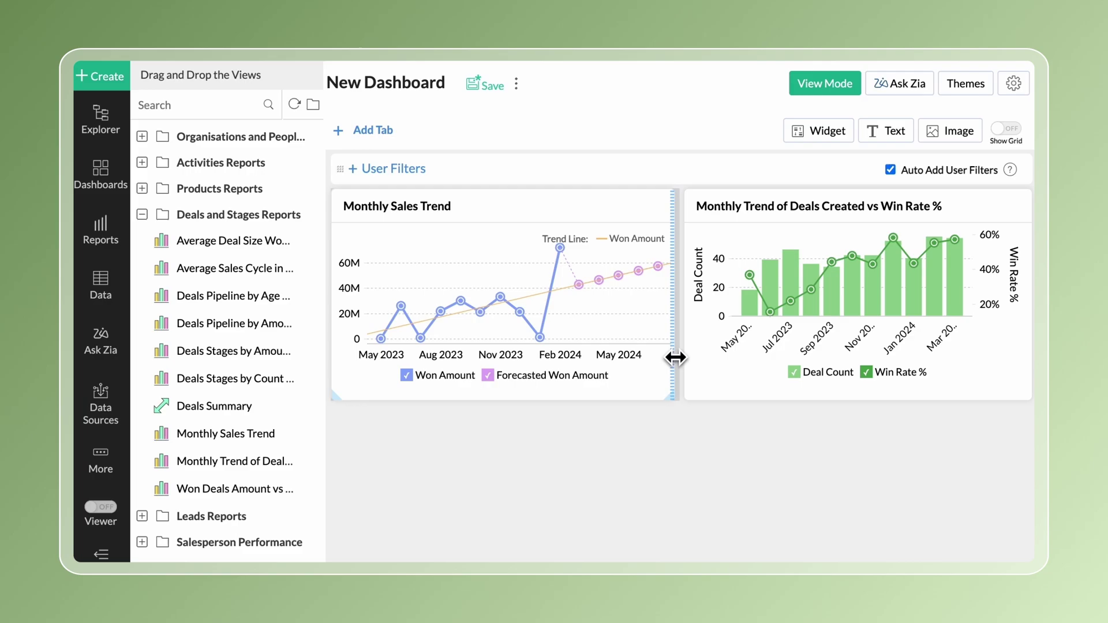
Step: Resize Monthly Sales Trend and copy its dimensions onto the deals vs win rate chart
{"action": "left_click_drag", "start_coordinate": [675, 358], "coordinate": [656, 359]}
{"action": "left_click_drag", "start_coordinate": [633, 403], "coordinate": [634, 410]}
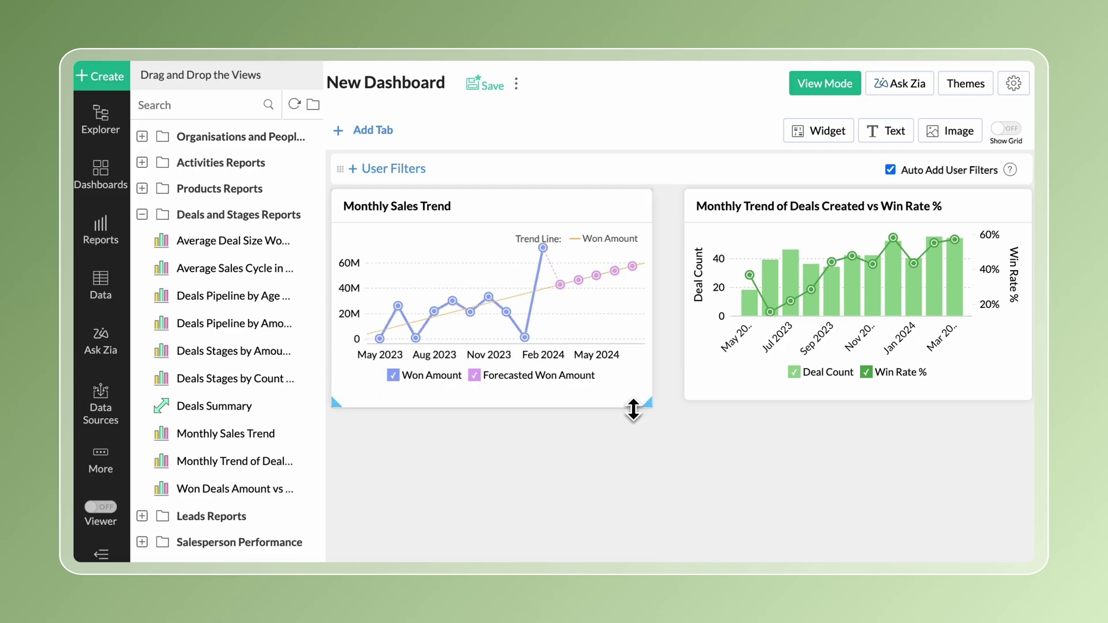
{"action": "left_click", "coordinate": [613, 384]}
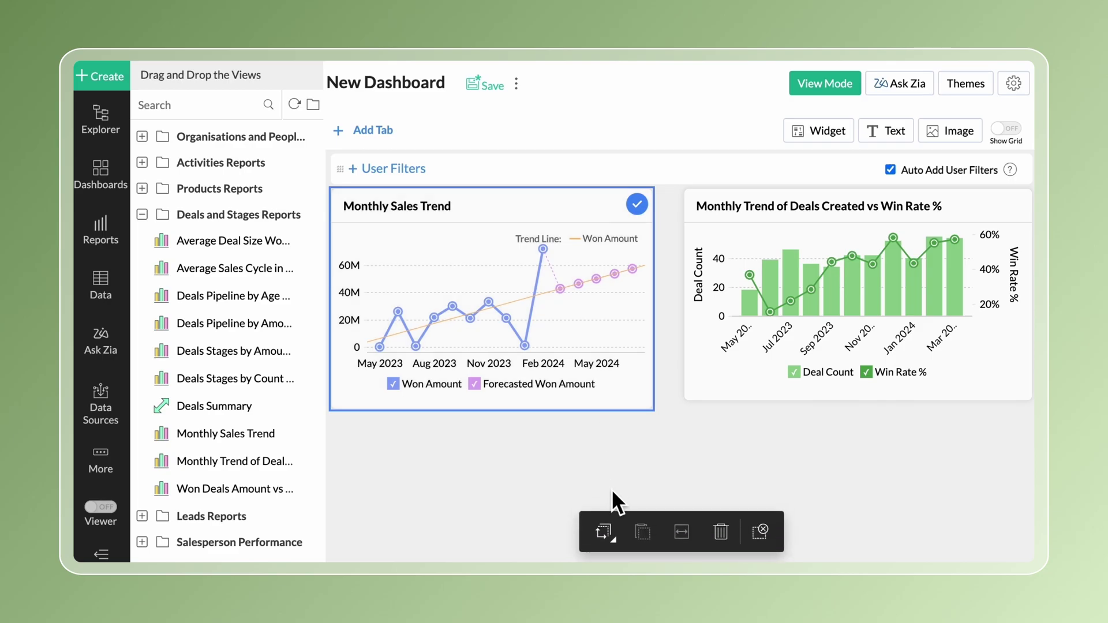
{"action": "left_click", "coordinate": [619, 534]}
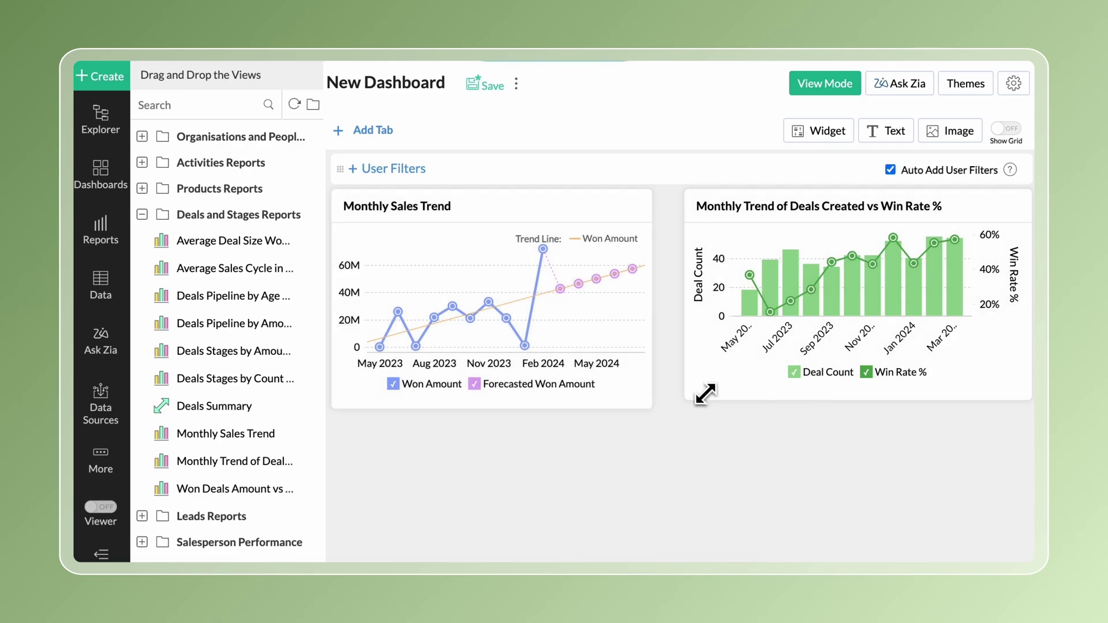
{"action": "left_click", "coordinate": [729, 376]}
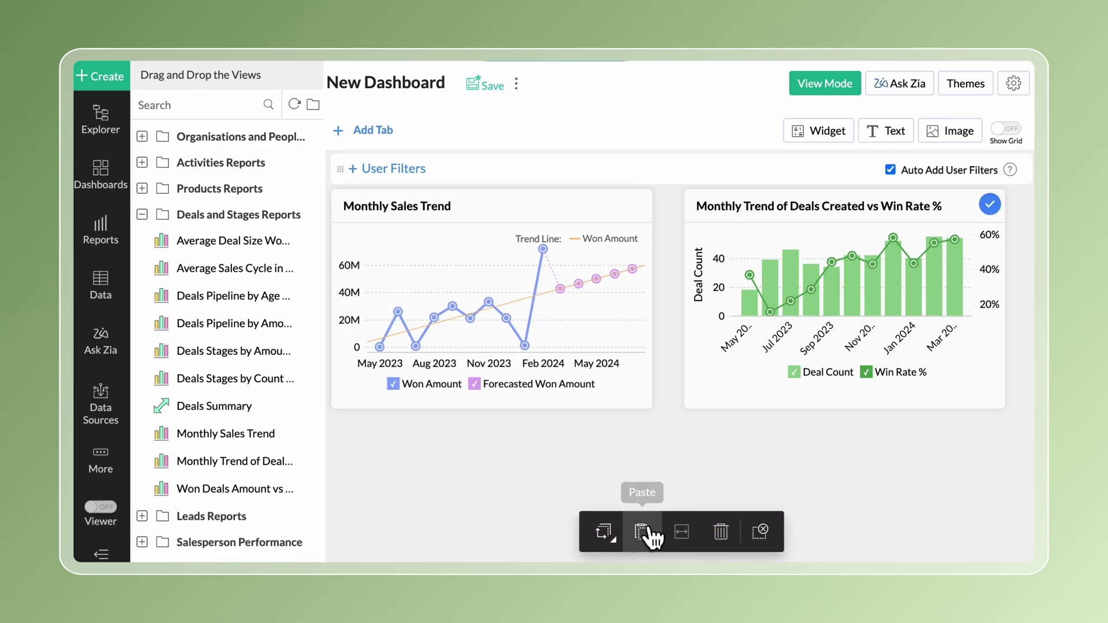
{"action": "left_click", "coordinate": [642, 532]}
{"action": "left_click", "coordinate": [636, 474]}
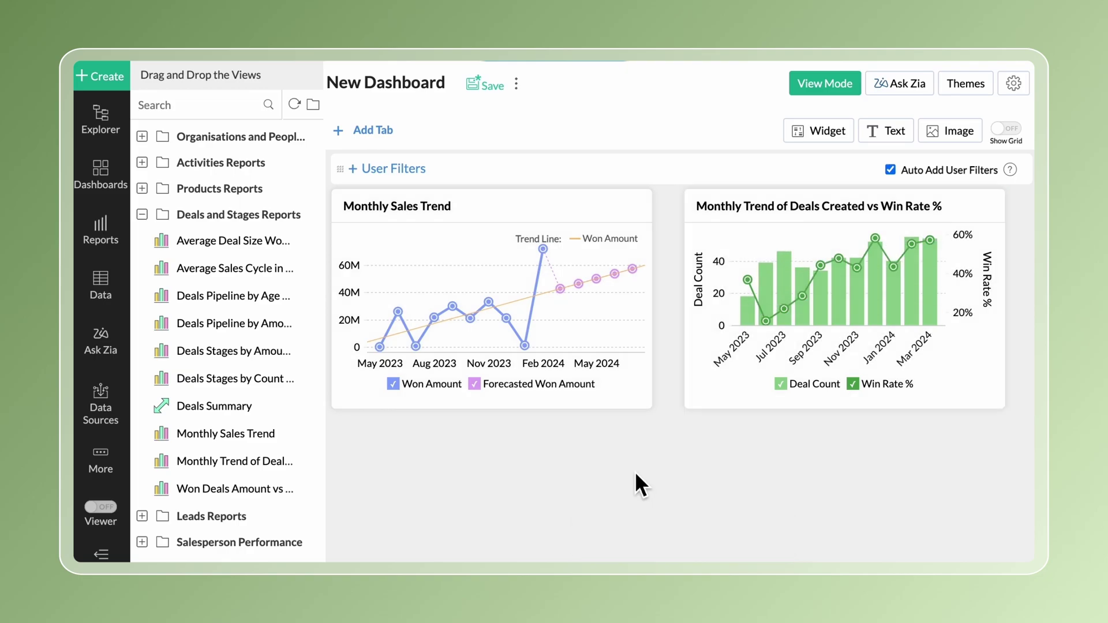
Step: Select both charts and fit them to the full dashboard width
{"action": "left_click", "coordinate": [609, 384]}
{"action": "left_click", "coordinate": [725, 374], "text": "ctrl"}
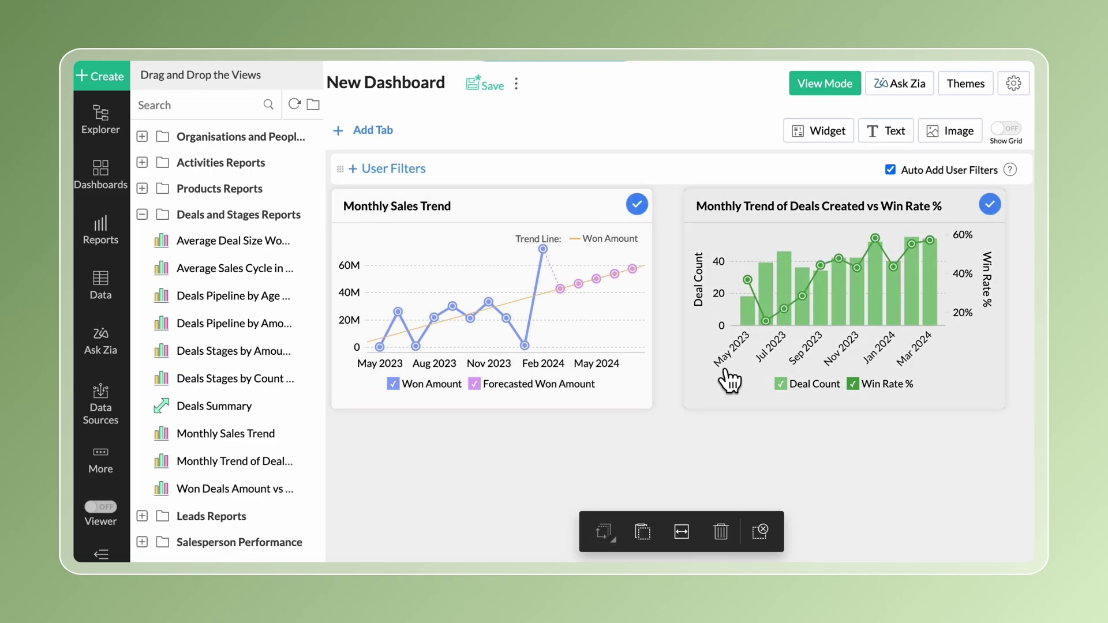
{"action": "left_click", "coordinate": [682, 531]}
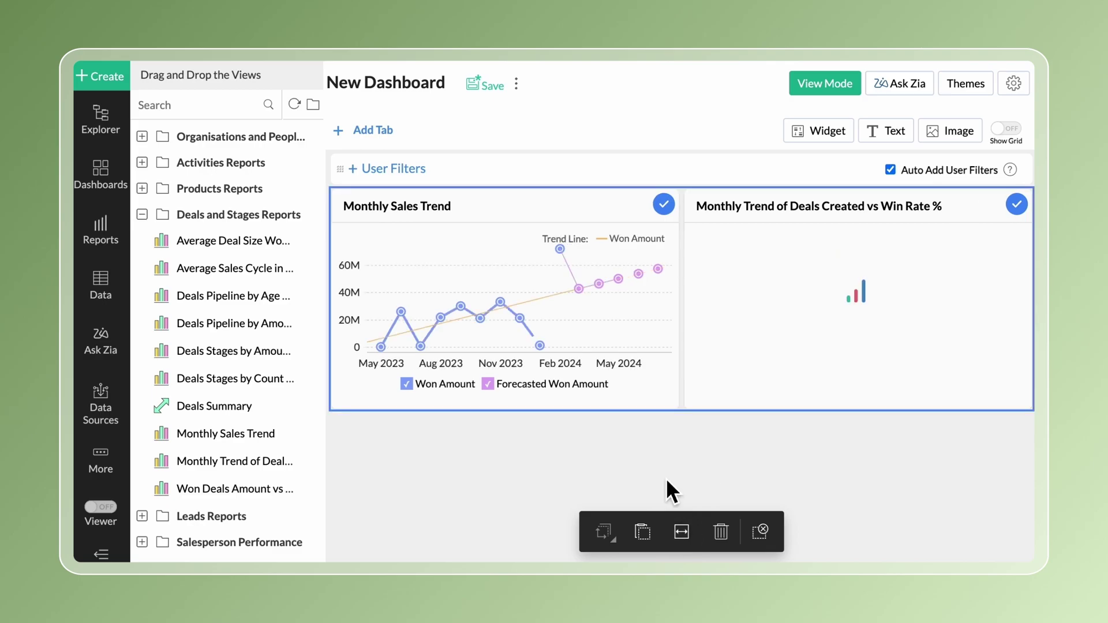
{"action": "left_click", "coordinate": [663, 473]}
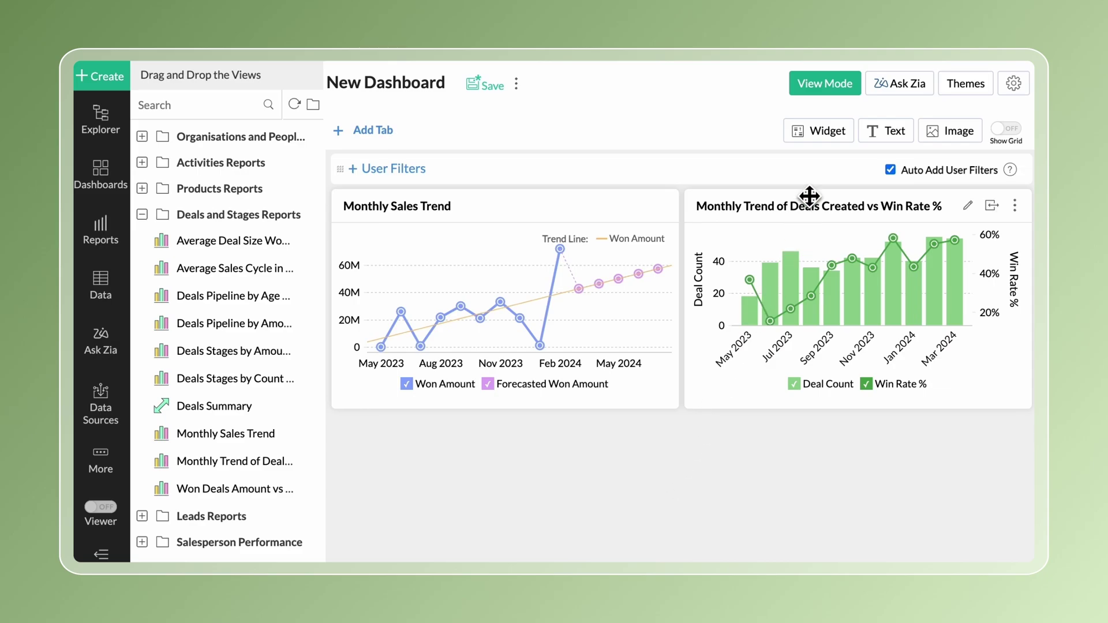
Step: Start a Dial Chart KPI widget using Win Rate % as its data column
{"action": "left_click", "coordinate": [823, 133]}
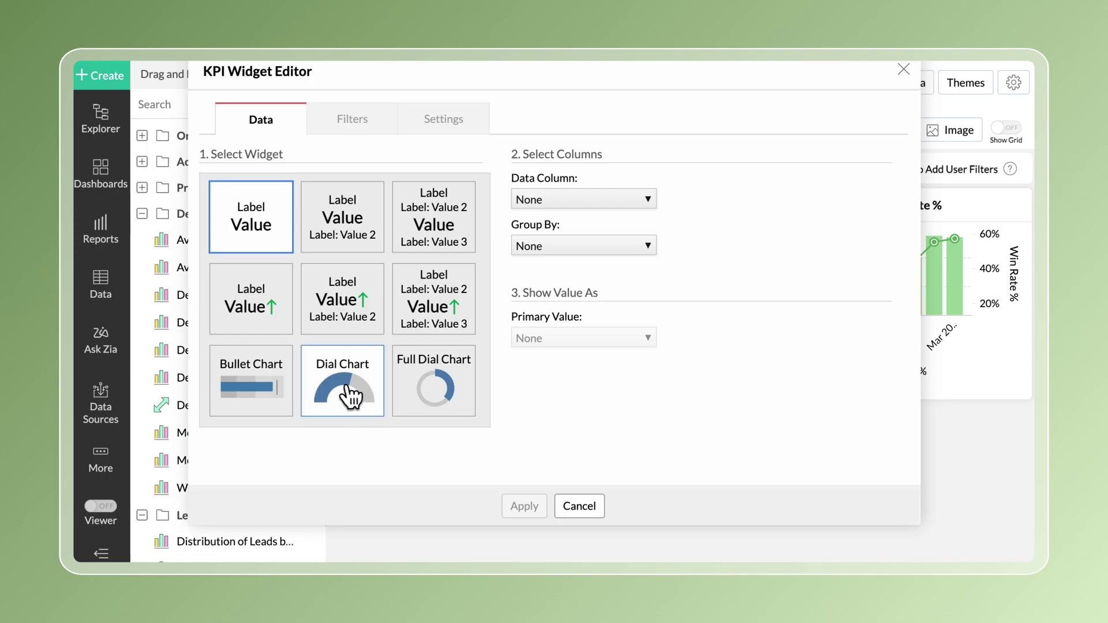
{"action": "left_click", "coordinate": [347, 388]}
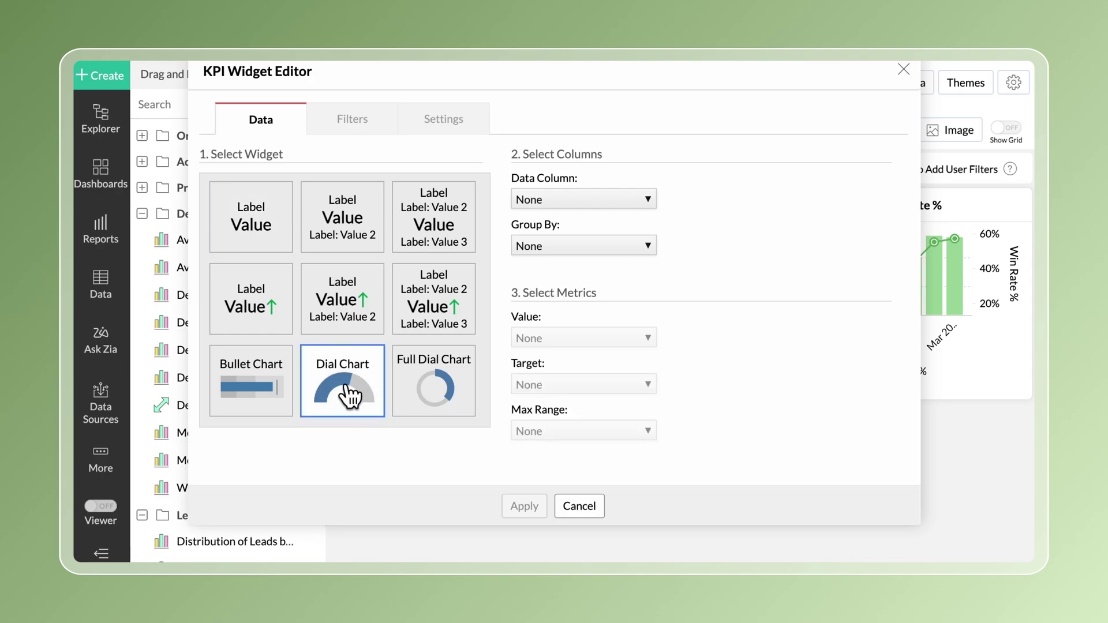
{"action": "left_click", "coordinate": [543, 202]}
{"action": "type", "text": "win"}
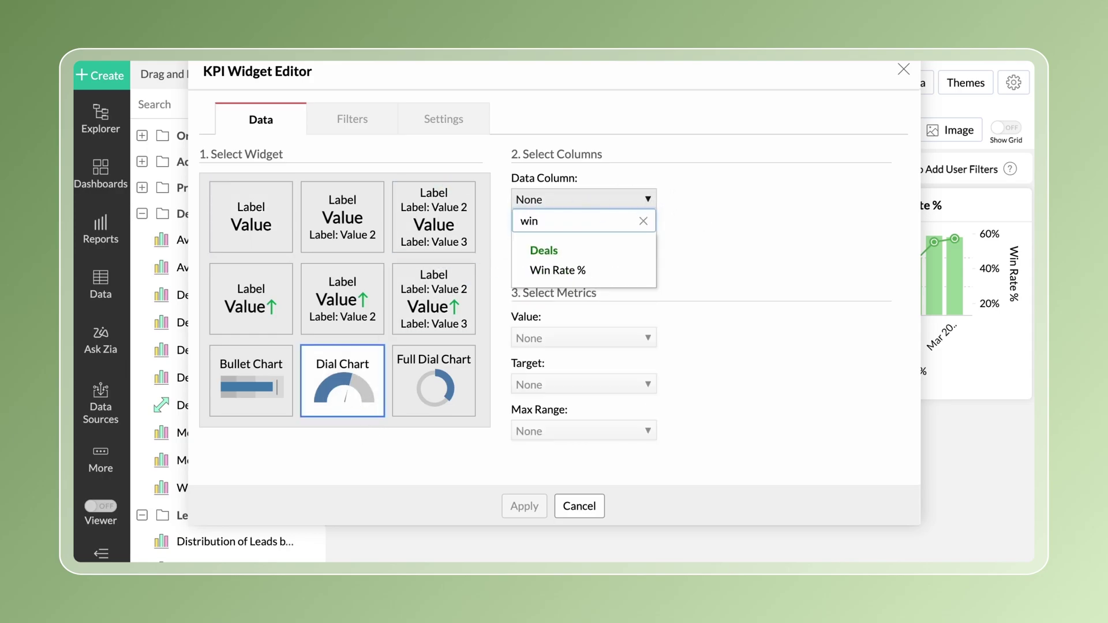
{"action": "left_click", "coordinate": [601, 271]}
Step: Group the dial by Close Time (Month & Year), set its target to Avg, and apply it
{"action": "left_click", "coordinate": [624, 247]}
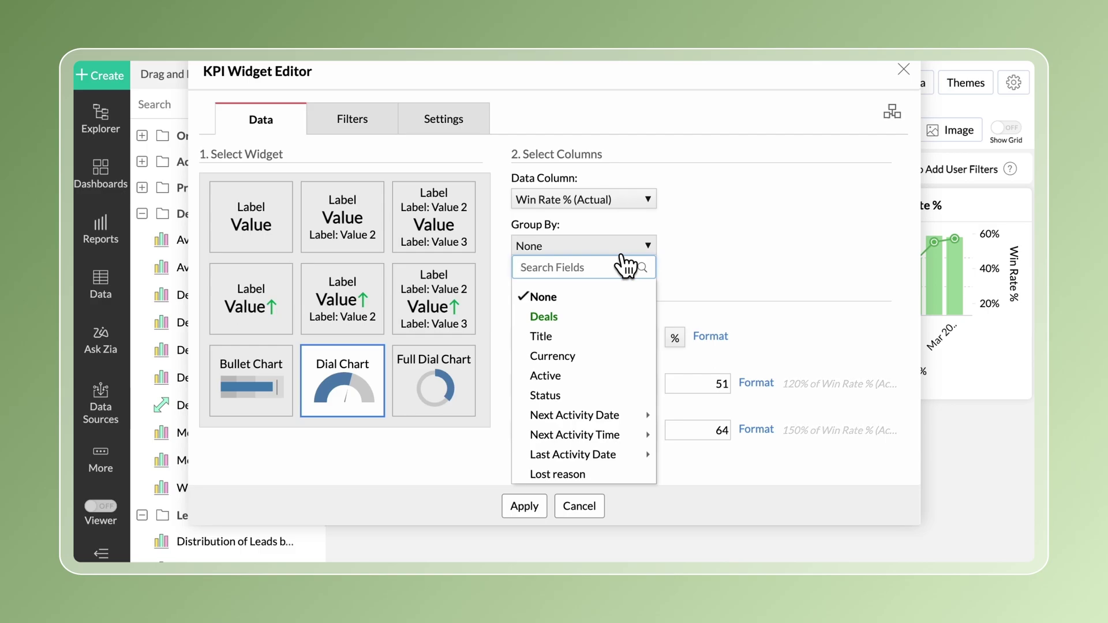
{"action": "type", "text": "clo"}
{"action": "mouse_move", "coordinate": [614, 359]}
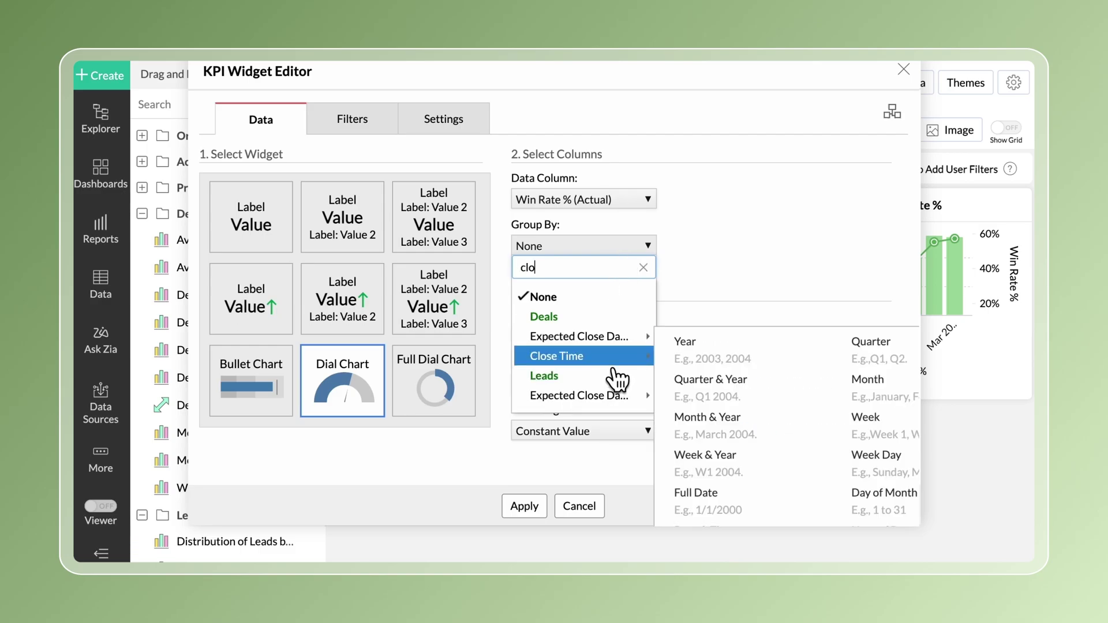
{"action": "left_click", "coordinate": [707, 418]}
{"action": "left_click", "coordinate": [640, 385]}
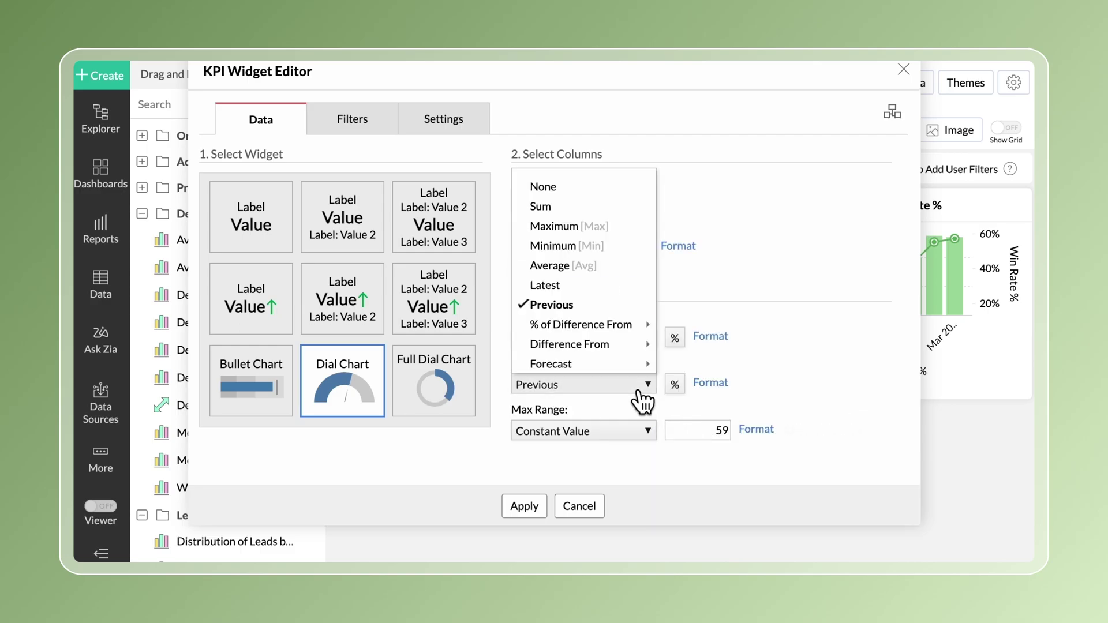
{"action": "left_click", "coordinate": [583, 267]}
{"action": "left_click", "coordinate": [523, 502]}
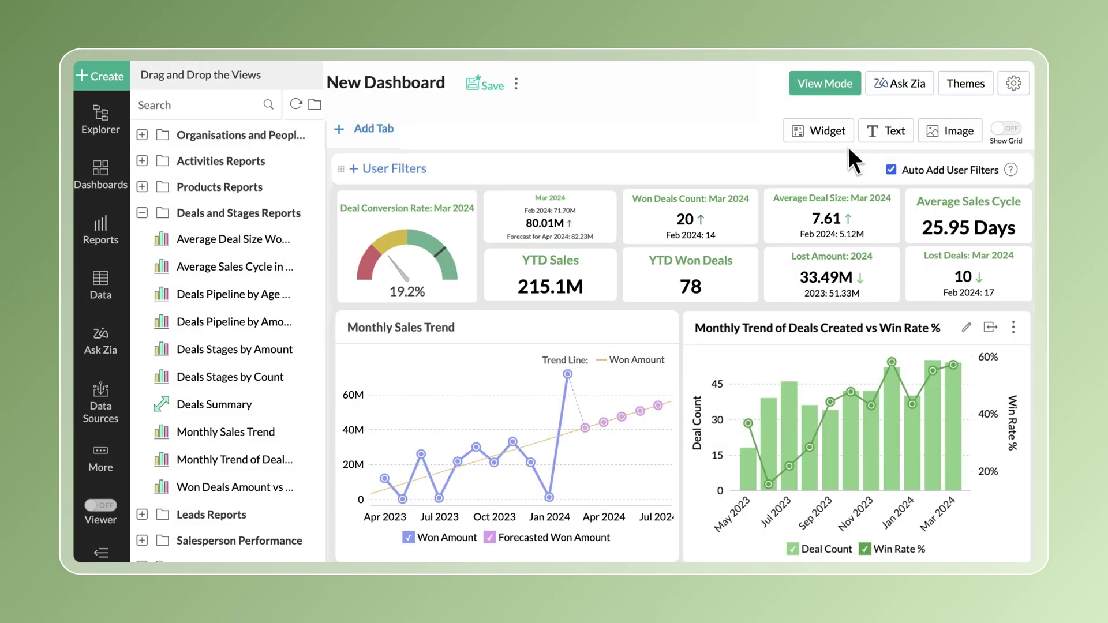
Step: Add a 'Deals Dashboard' text block to the dashboard
{"action": "left_click", "coordinate": [901, 136]}
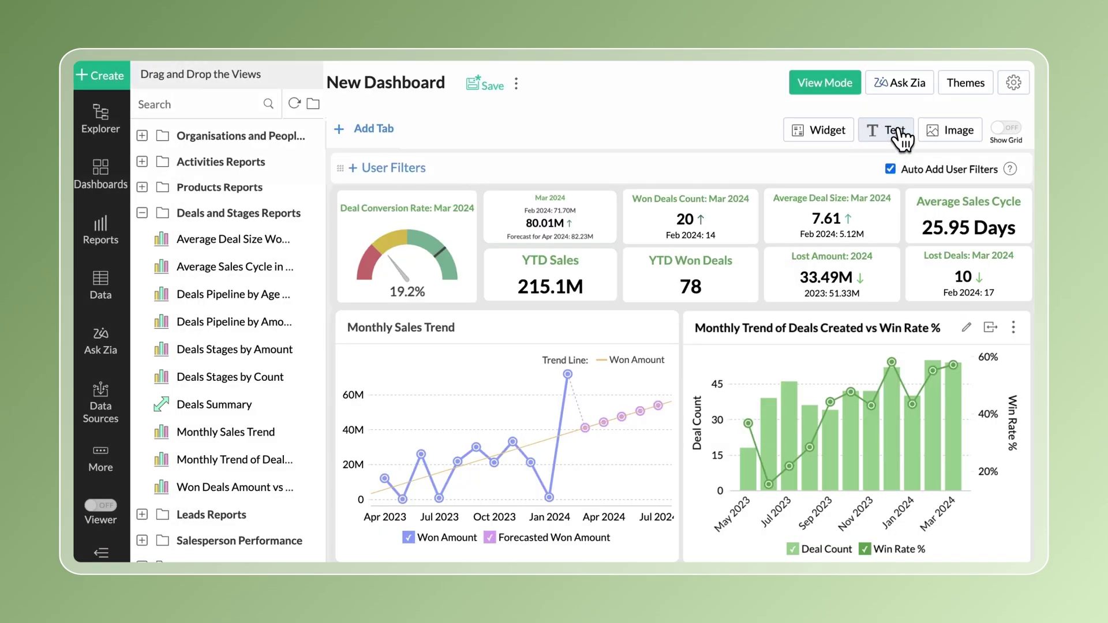
{"action": "type", "text": "Deals"}
{"action": "type", "text": " Dashboard"}
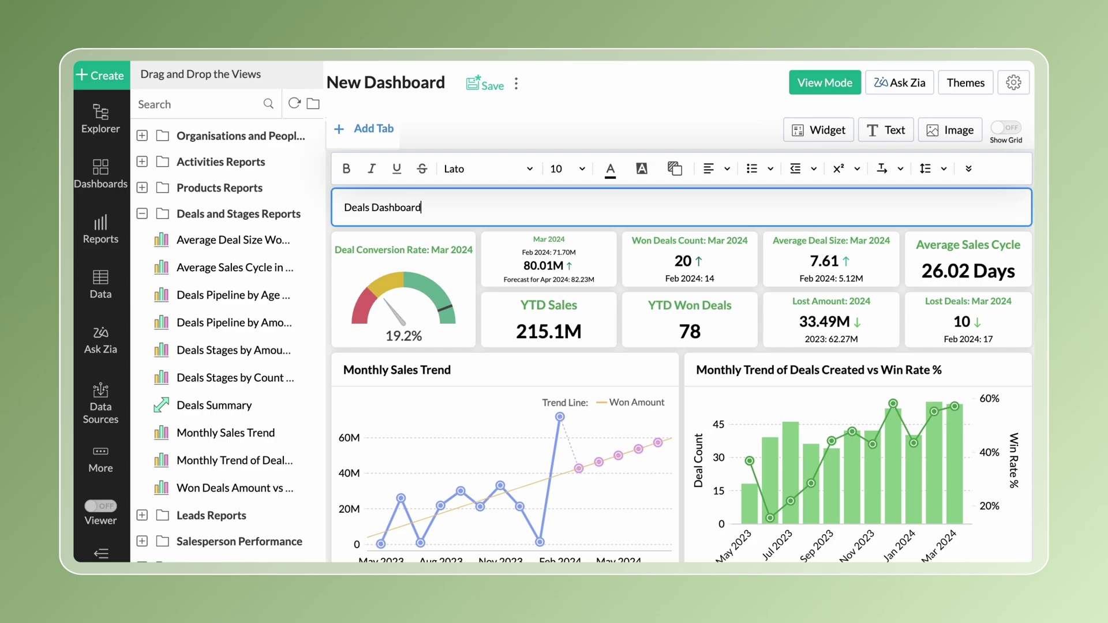
{"action": "left_click", "coordinate": [882, 144]}
Step: Insert Images.png from disk as a Best Fit banner image
{"action": "left_click", "coordinate": [951, 130]}
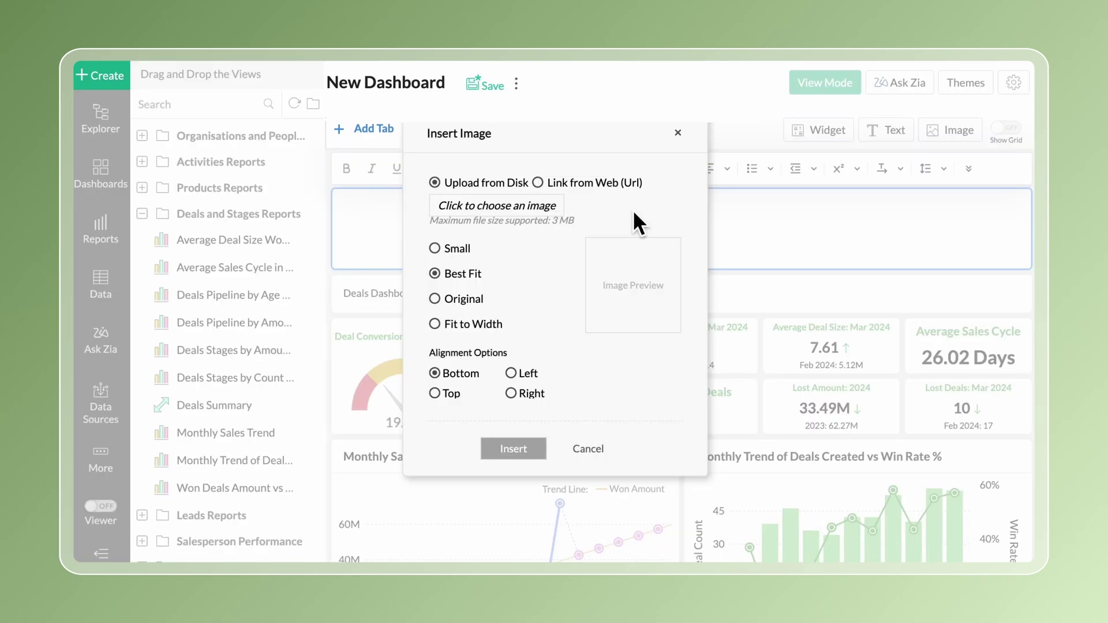
{"action": "left_click", "coordinate": [548, 207]}
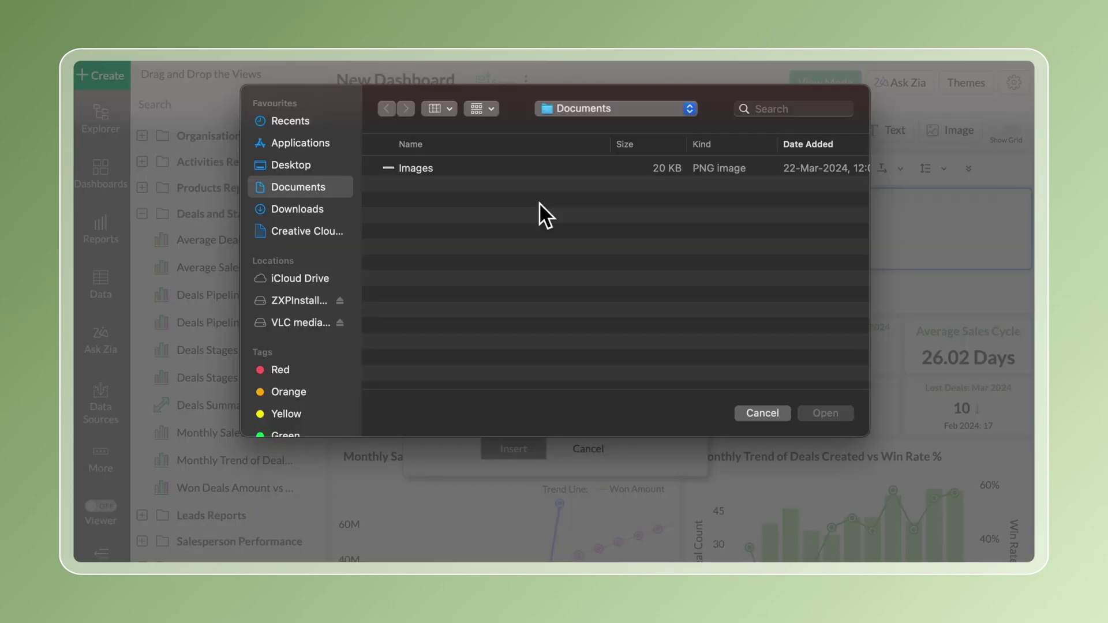
{"action": "left_click", "coordinate": [510, 171]}
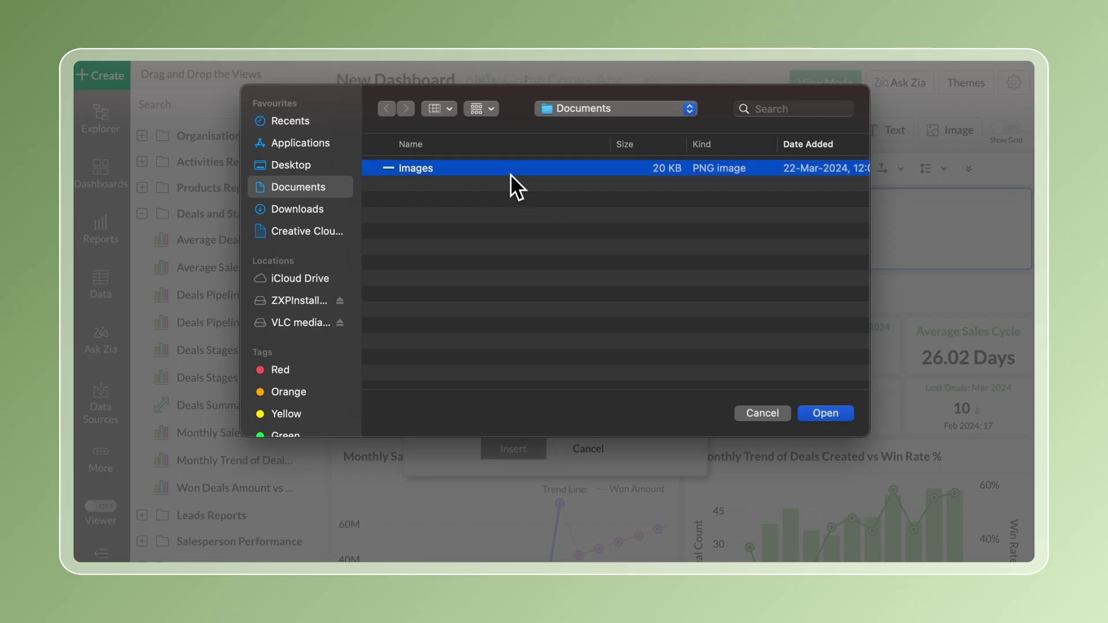
{"action": "key", "text": "Return"}
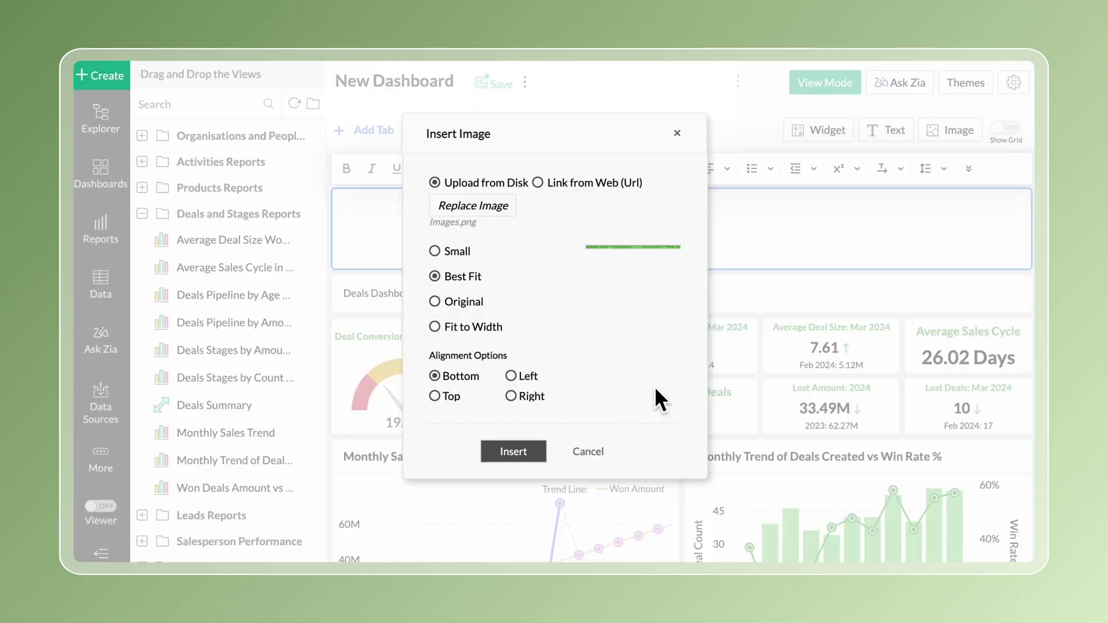
{"action": "left_click", "coordinate": [532, 452]}
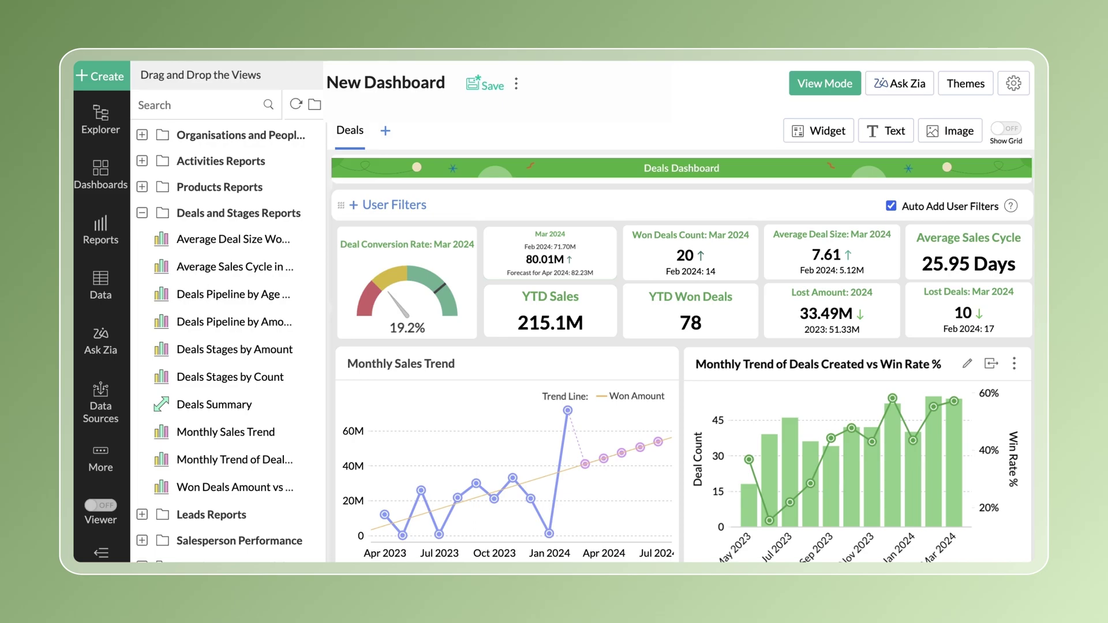
Step: Add a new dashboard tab named Leads, then go back to the Deals tab
{"action": "left_click", "coordinate": [386, 132]}
{"action": "type", "text": "Leads"}
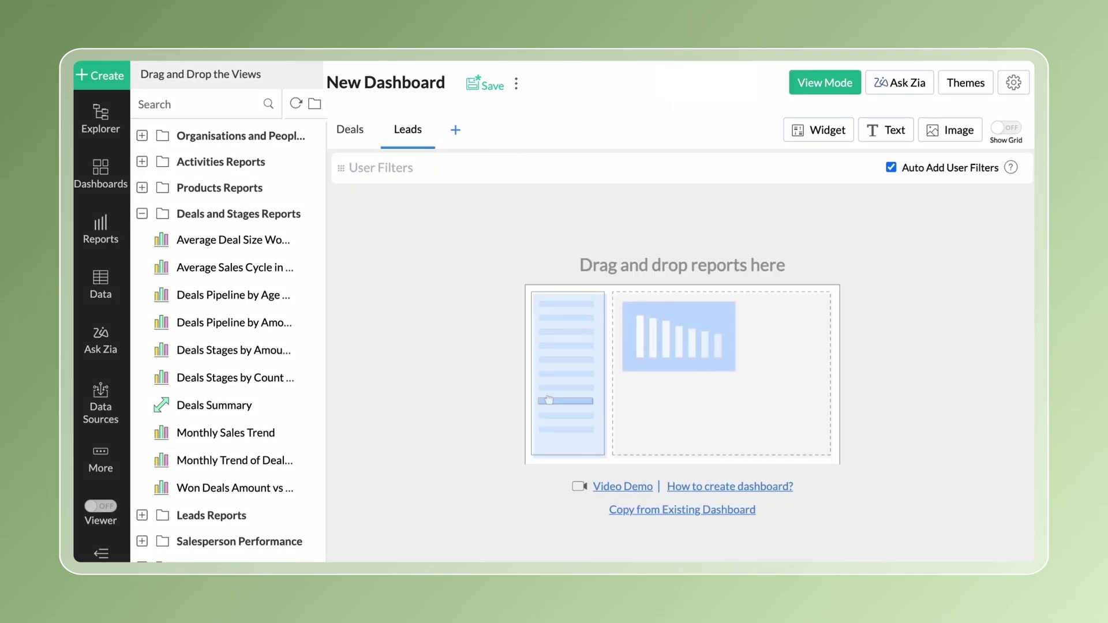
{"action": "key", "text": "Return"}
{"action": "left_click", "coordinate": [362, 141]}
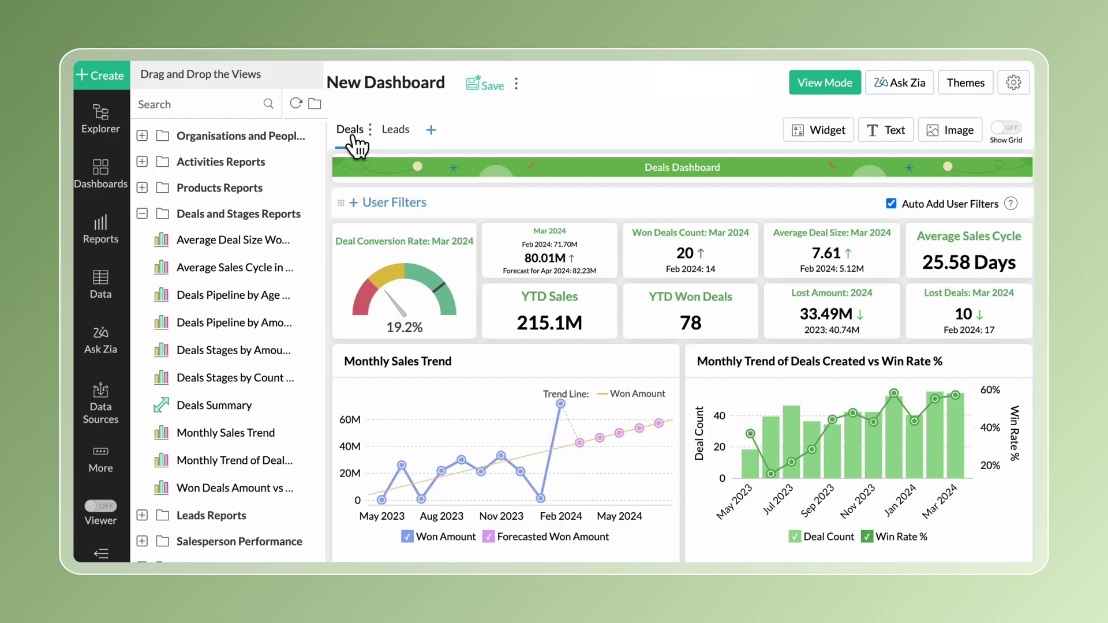
Step: Move the Leads to Deals Conversion Funnel widget onto the Leads tab
{"action": "scroll", "coordinate": [496, 254], "scroll_direction": "down", "scroll_amount": 15}
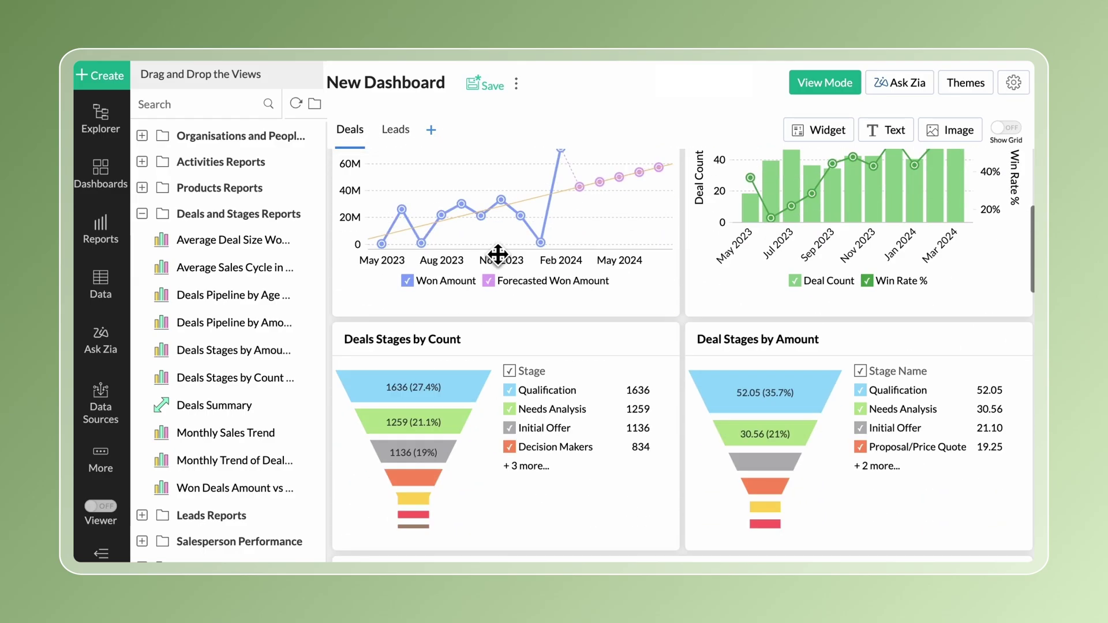
{"action": "left_click_drag", "start_coordinate": [472, 304], "coordinate": [396, 180]}
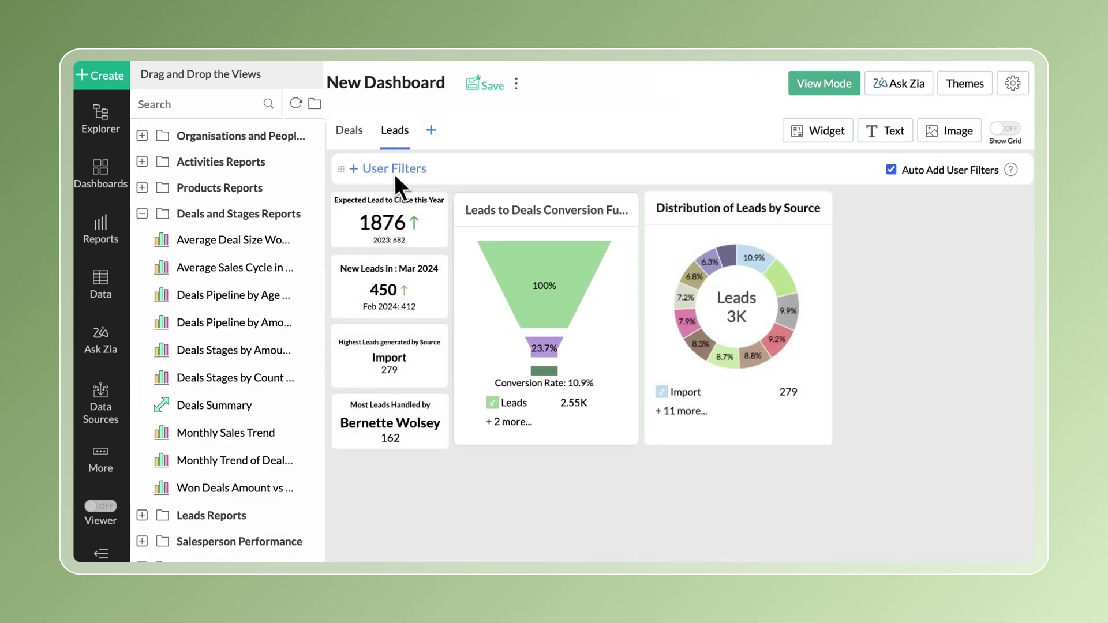
{"action": "left_click", "coordinate": [352, 130]}
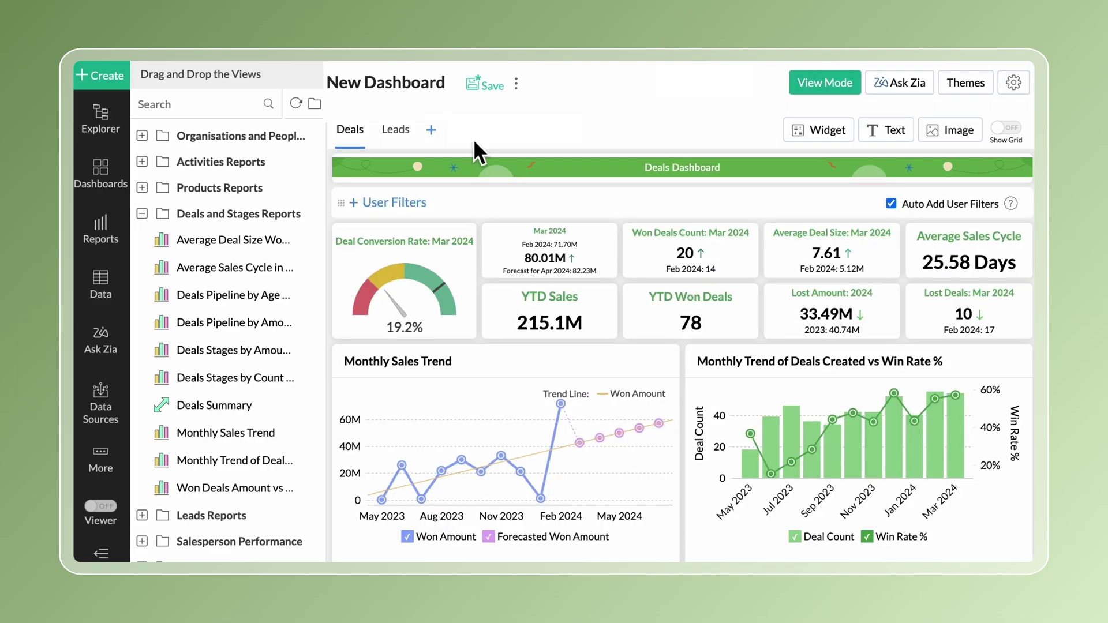
Step: Add Timeline, Value and Status user filters to the Deals tab and open Themes
{"action": "left_click", "coordinate": [375, 203]}
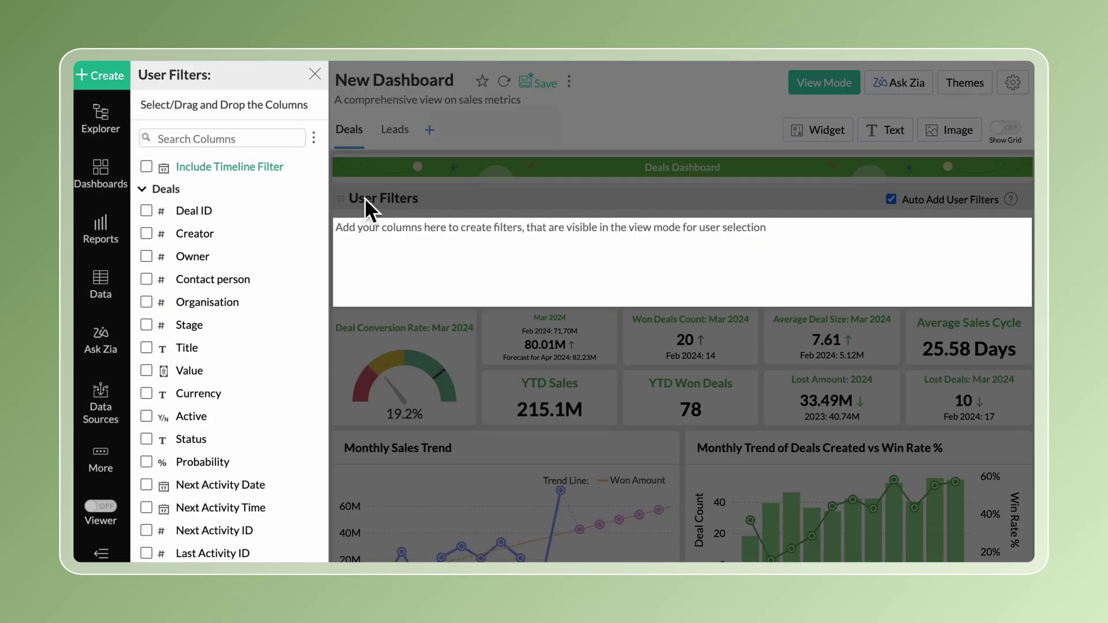
{"action": "left_click", "coordinate": [146, 166]}
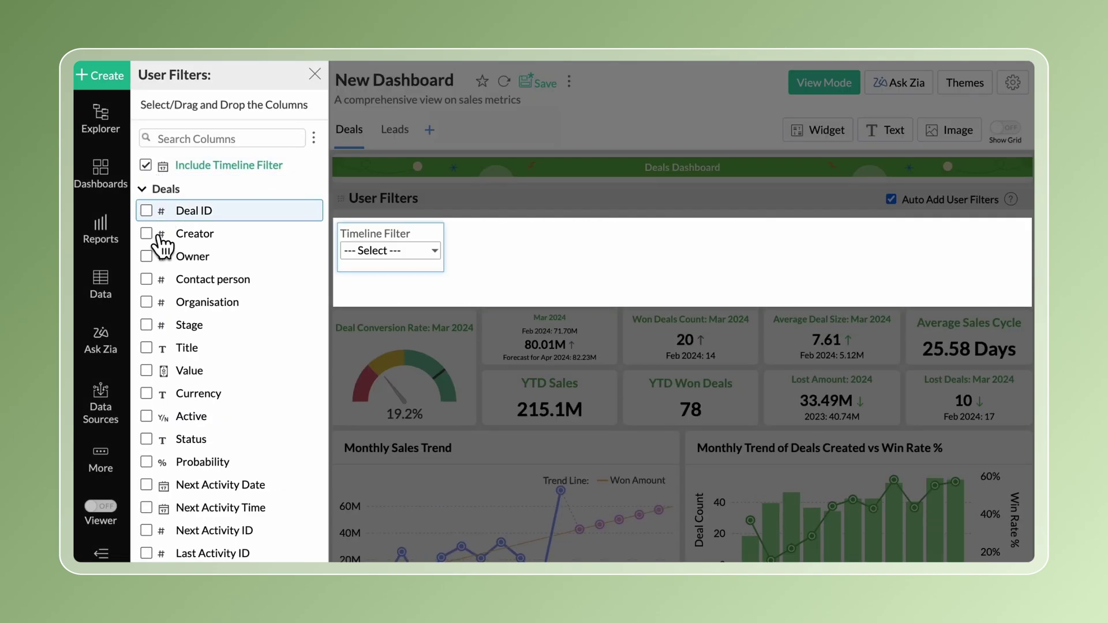
{"action": "left_click", "coordinate": [147, 371]}
{"action": "left_click", "coordinate": [147, 440]}
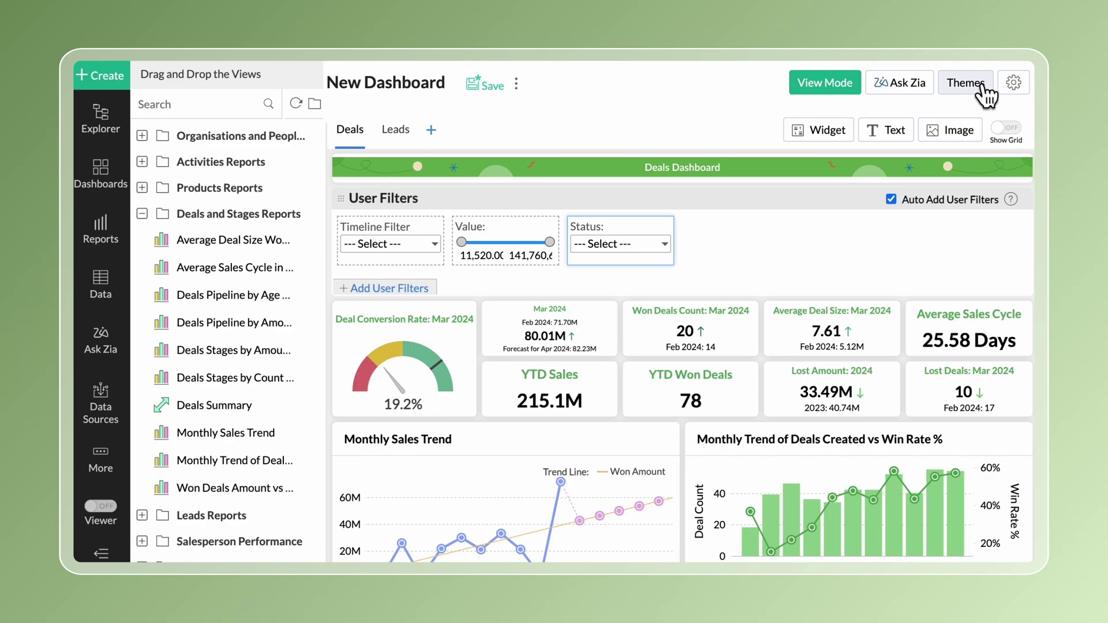
{"action": "left_click", "coordinate": [964, 84]}
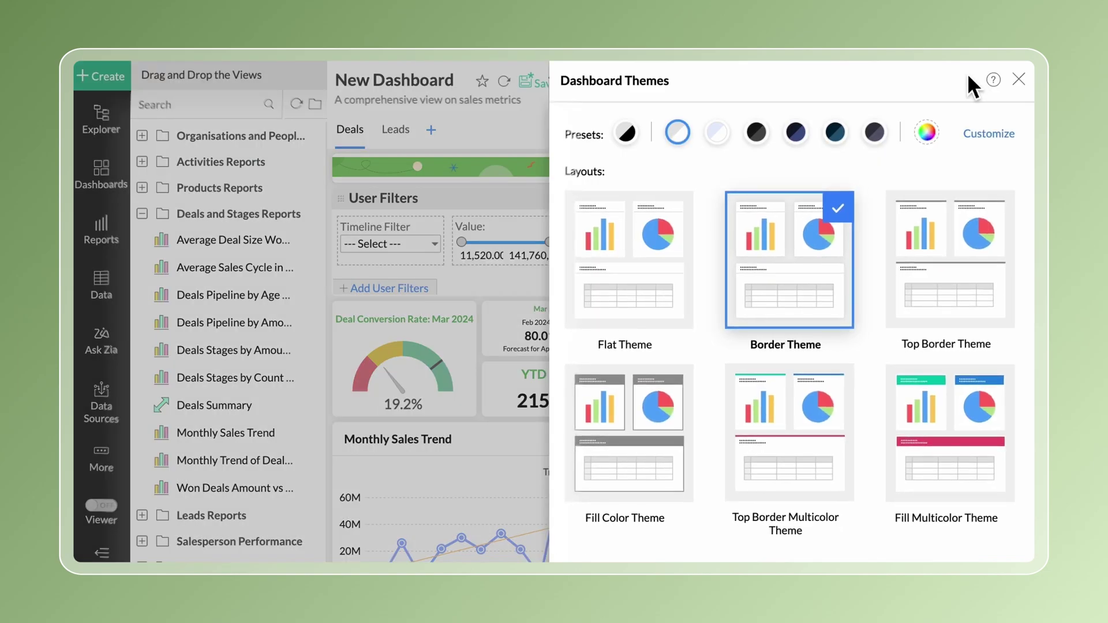
Step: Customize the dashboard theme with a light green dashboard background
{"action": "left_click", "coordinate": [988, 135]}
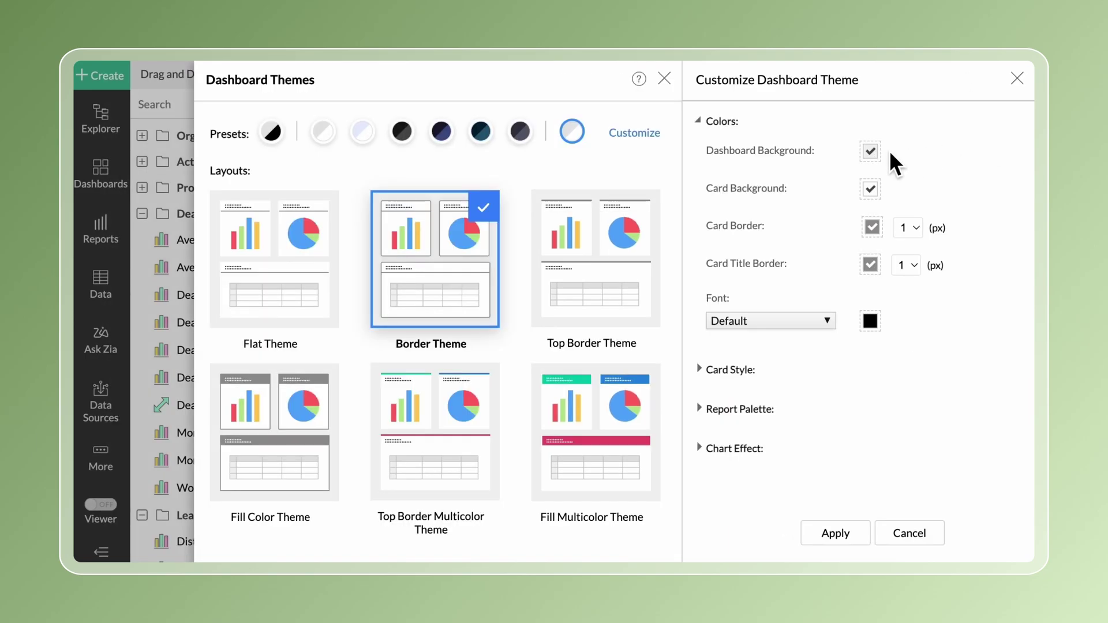
{"action": "left_click", "coordinate": [871, 152]}
{"action": "left_click", "coordinate": [866, 226]}
Step: Review the Card Style, Report Palette and Chart Effect options, leaving card shadows off
{"action": "left_click", "coordinate": [745, 366]}
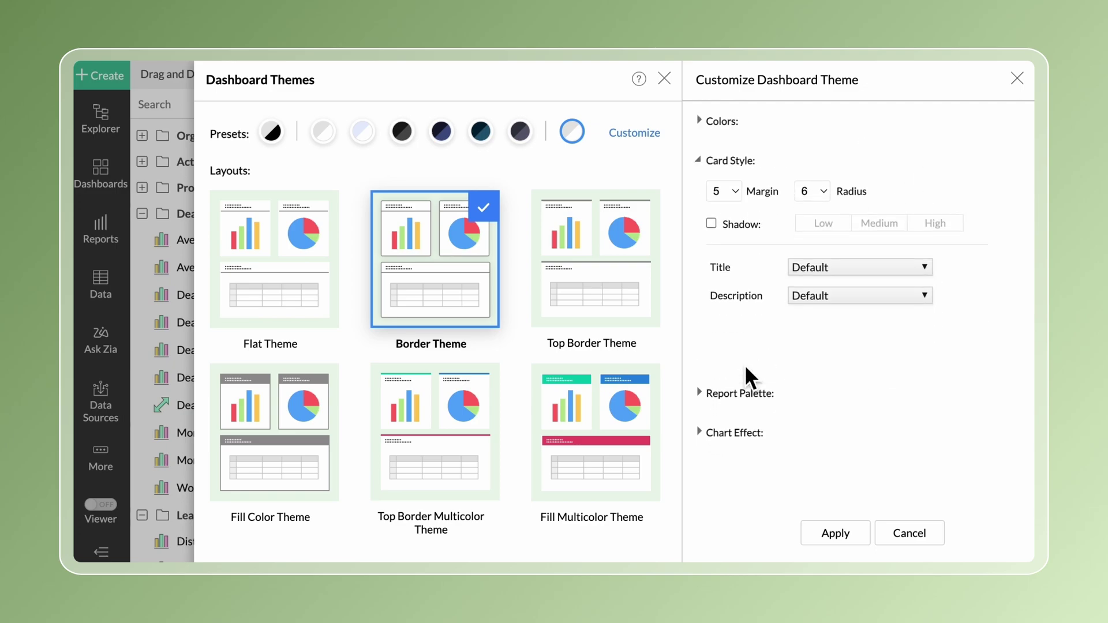
{"action": "left_click", "coordinate": [712, 224]}
{"action": "left_click", "coordinate": [713, 224]}
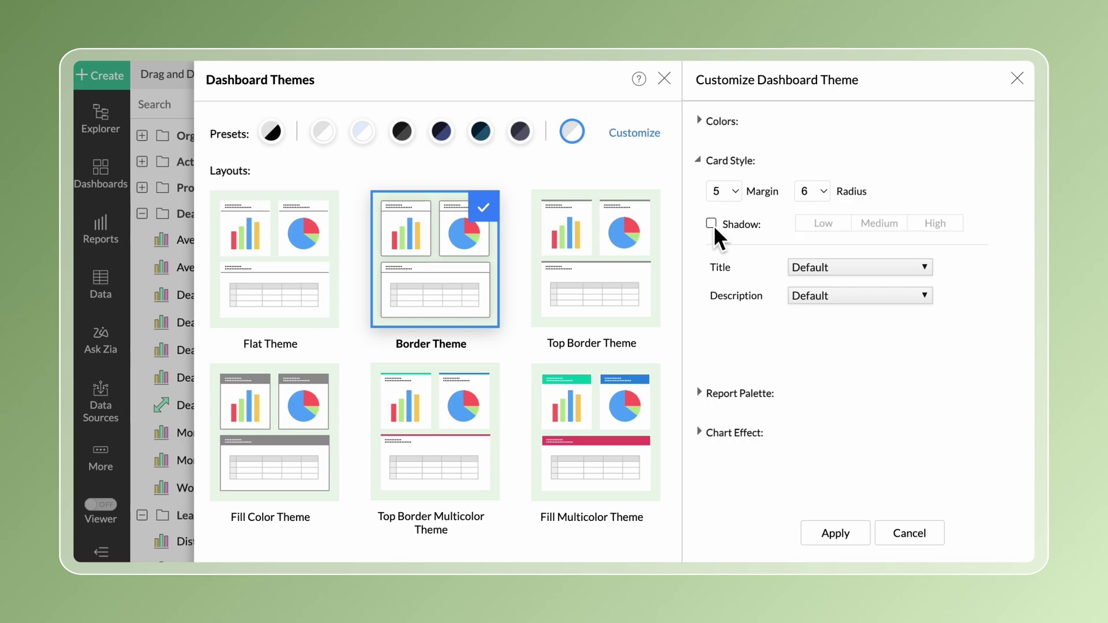
{"action": "left_click", "coordinate": [756, 393]}
{"action": "left_click", "coordinate": [834, 237]}
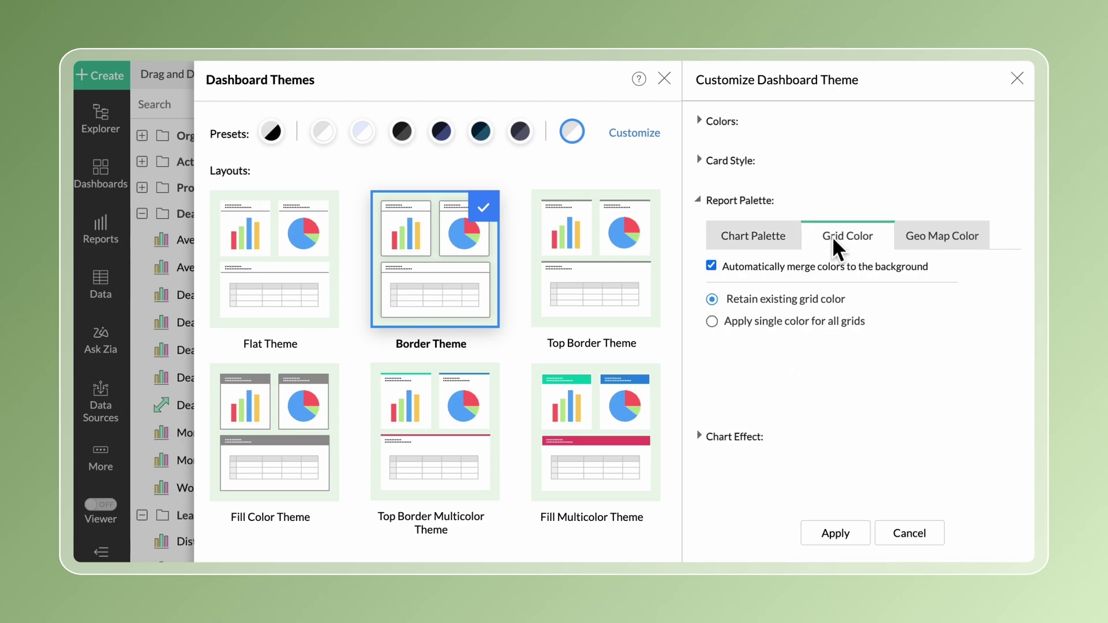
{"action": "left_click", "coordinate": [751, 438]}
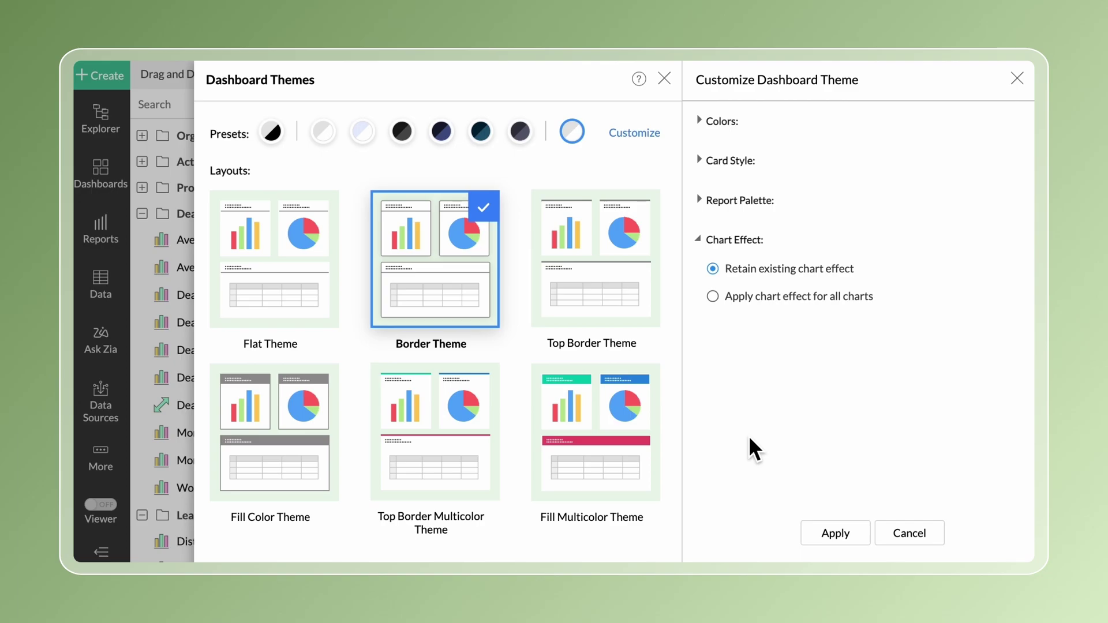
Step: Apply the theme and interaction settings, save as CRM Dashboard, and switch to view mode
{"action": "left_click", "coordinate": [834, 540]}
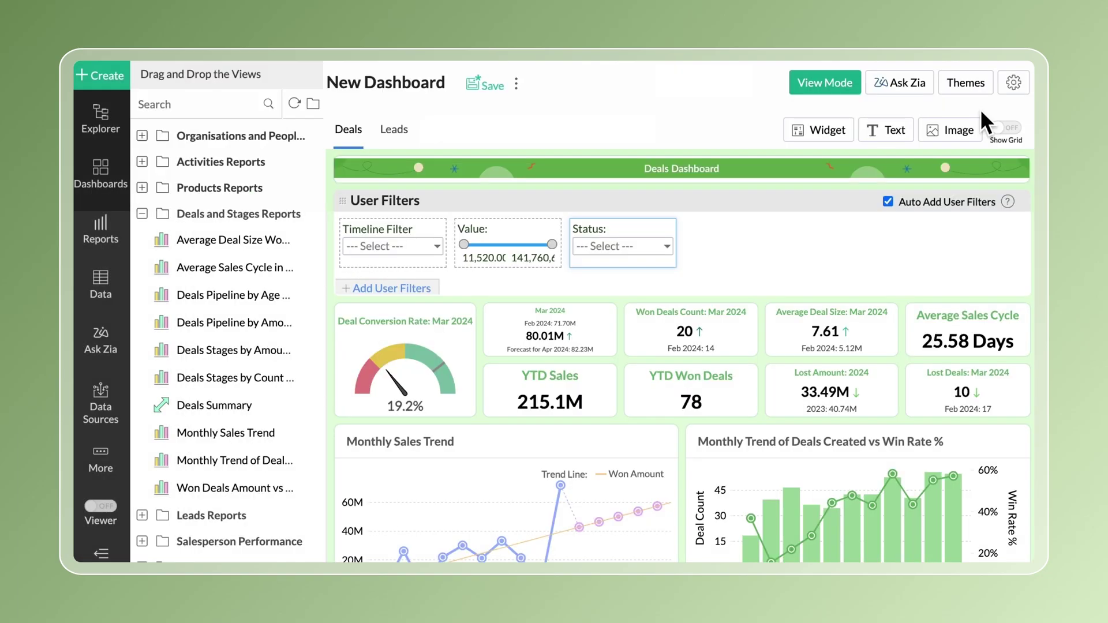
{"action": "left_click", "coordinate": [1014, 82]}
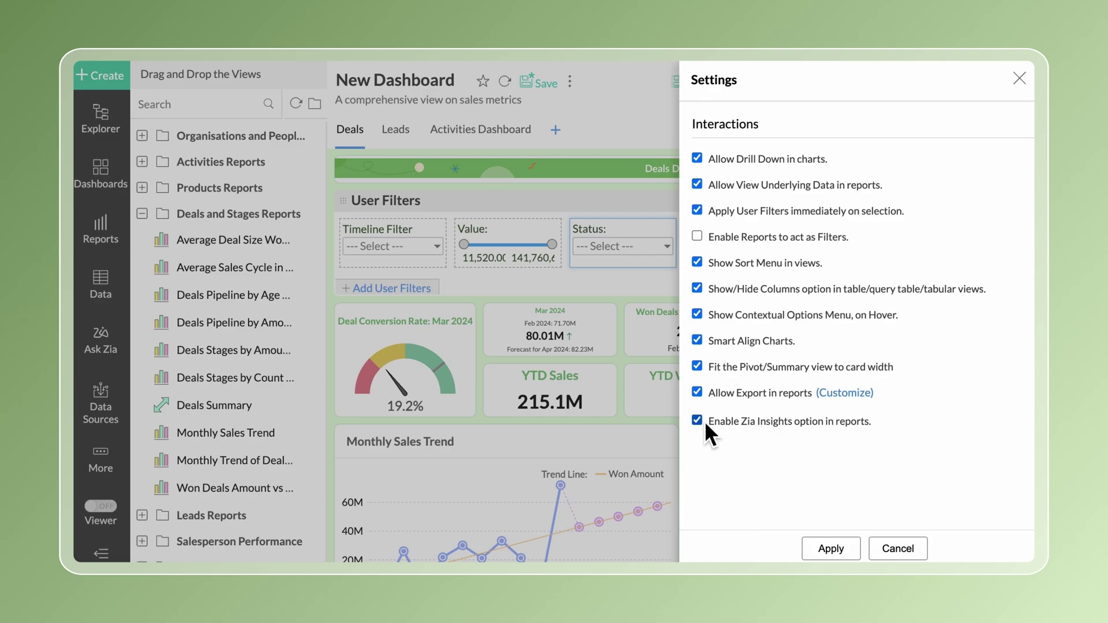
{"action": "left_click", "coordinate": [829, 549]}
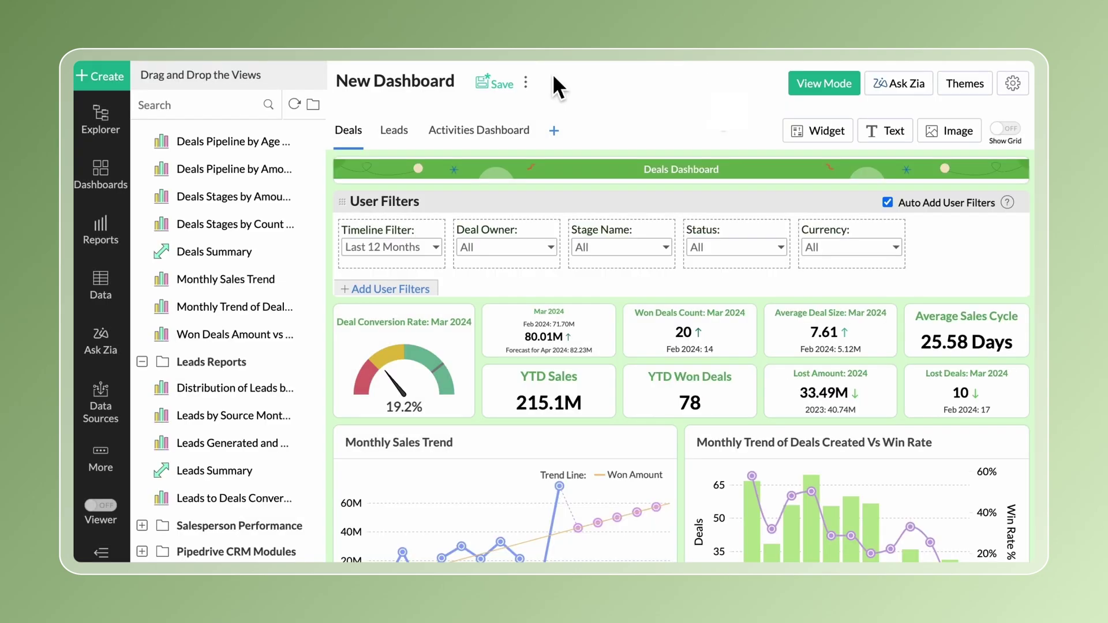
{"action": "left_click", "coordinate": [501, 87]}
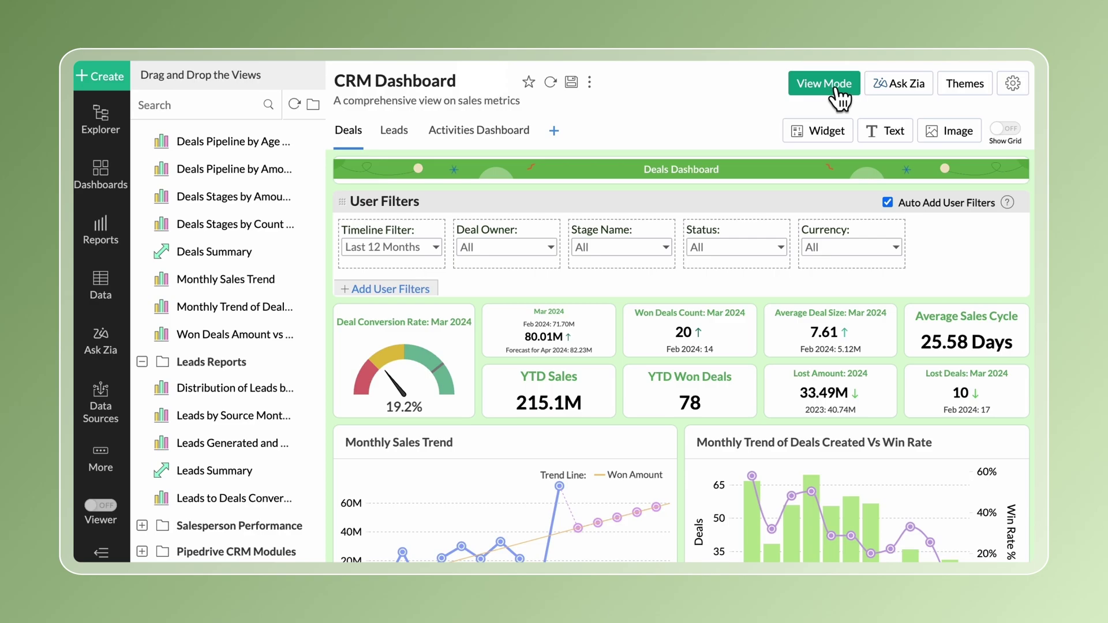
{"action": "left_click", "coordinate": [837, 88]}
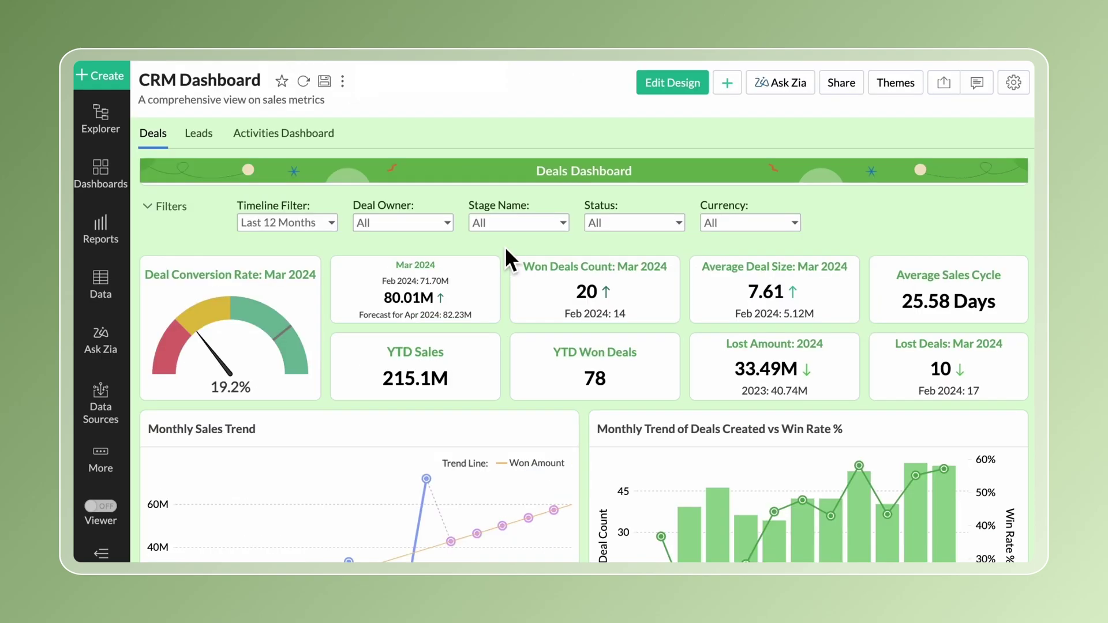
Step: Show Zia Insights for the Monthly Sales Trend chart at High verbosity
{"action": "scroll", "coordinate": [505, 250], "scroll_direction": "down", "scroll_amount": 3}
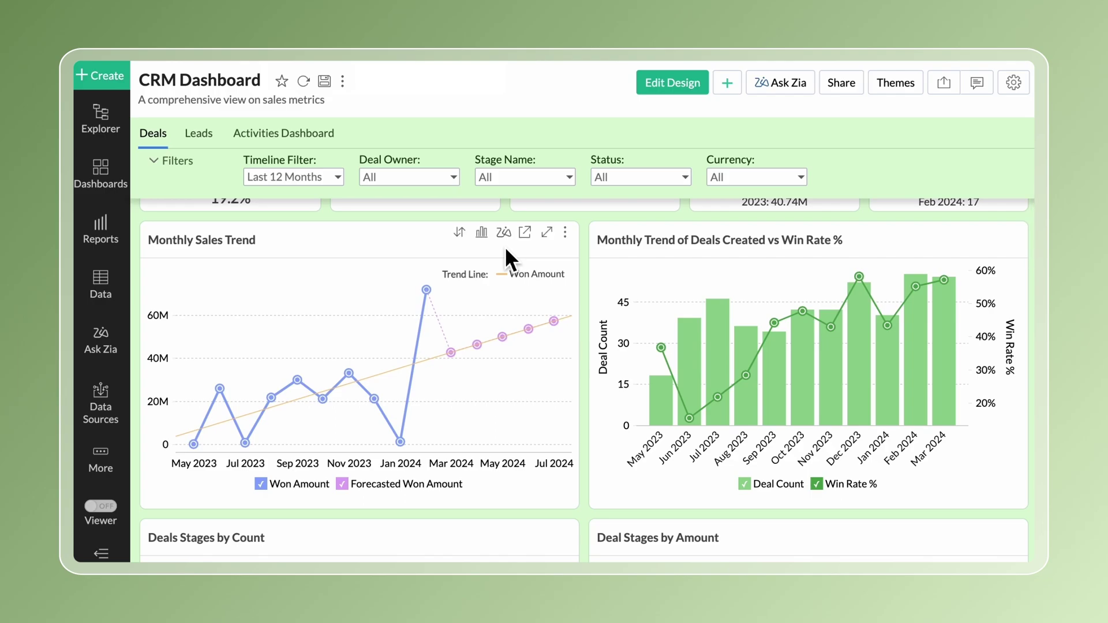
{"action": "left_click", "coordinate": [489, 240]}
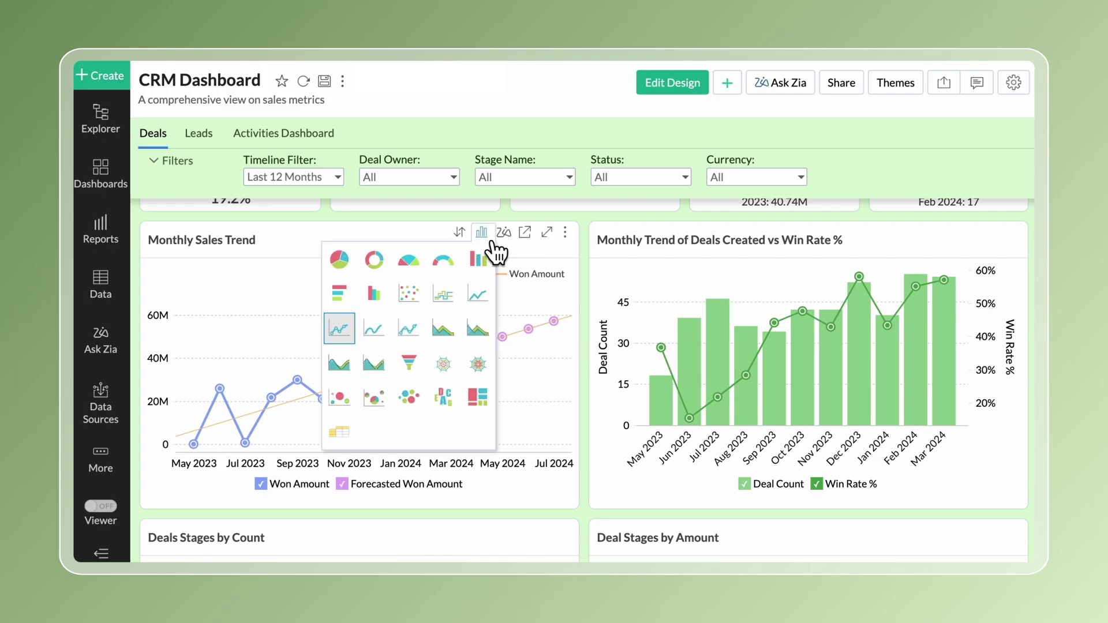
{"action": "left_click", "coordinate": [504, 232]}
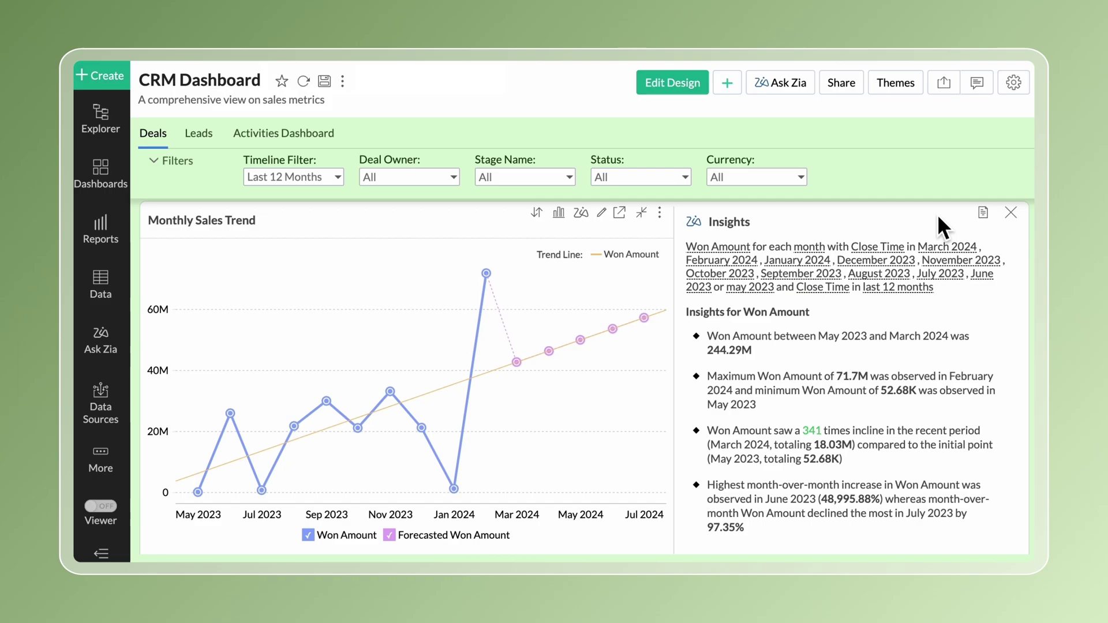
{"action": "left_click", "coordinate": [983, 212]}
{"action": "left_click", "coordinate": [959, 307]}
{"action": "scroll", "coordinate": [955, 300], "scroll_direction": "down", "scroll_amount": 3}
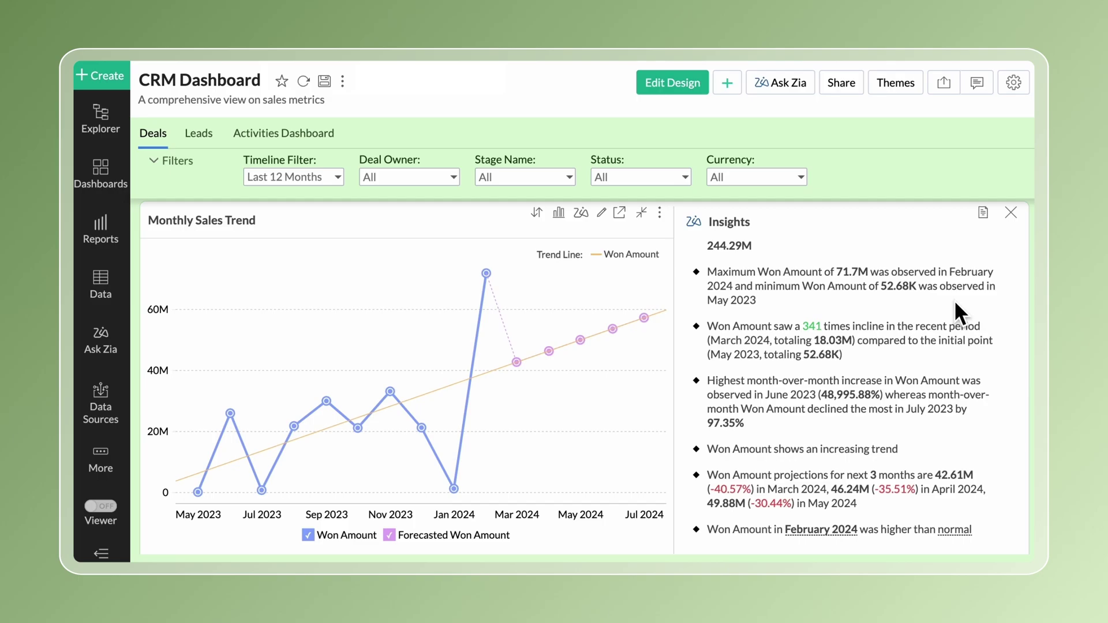
{"action": "left_click", "coordinate": [1016, 218]}
{"action": "scroll", "coordinate": [505, 267], "scroll_direction": "down", "scroll_amount": 10}
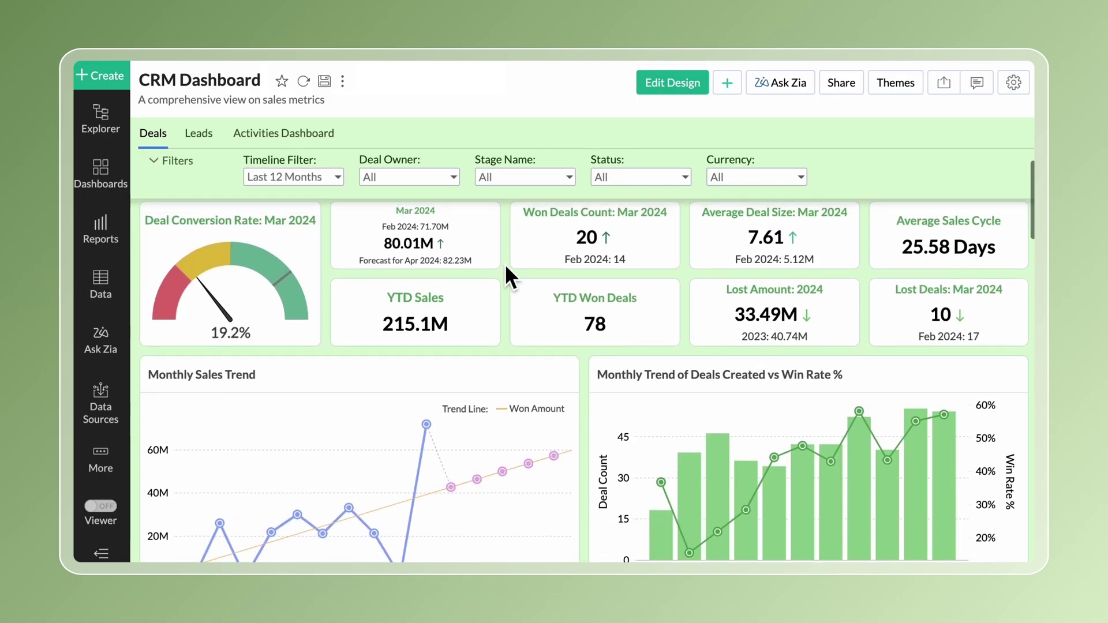
{"action": "scroll", "coordinate": [506, 267], "scroll_direction": "down", "scroll_amount": 10}
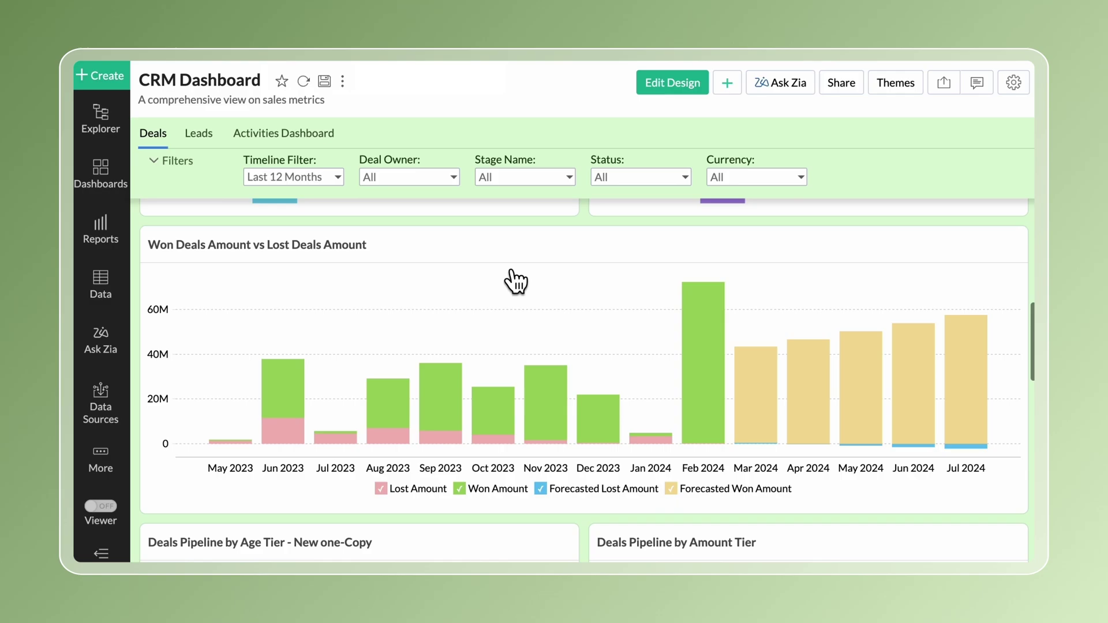
{"action": "scroll", "coordinate": [505, 263], "scroll_direction": "down", "scroll_amount": 10}
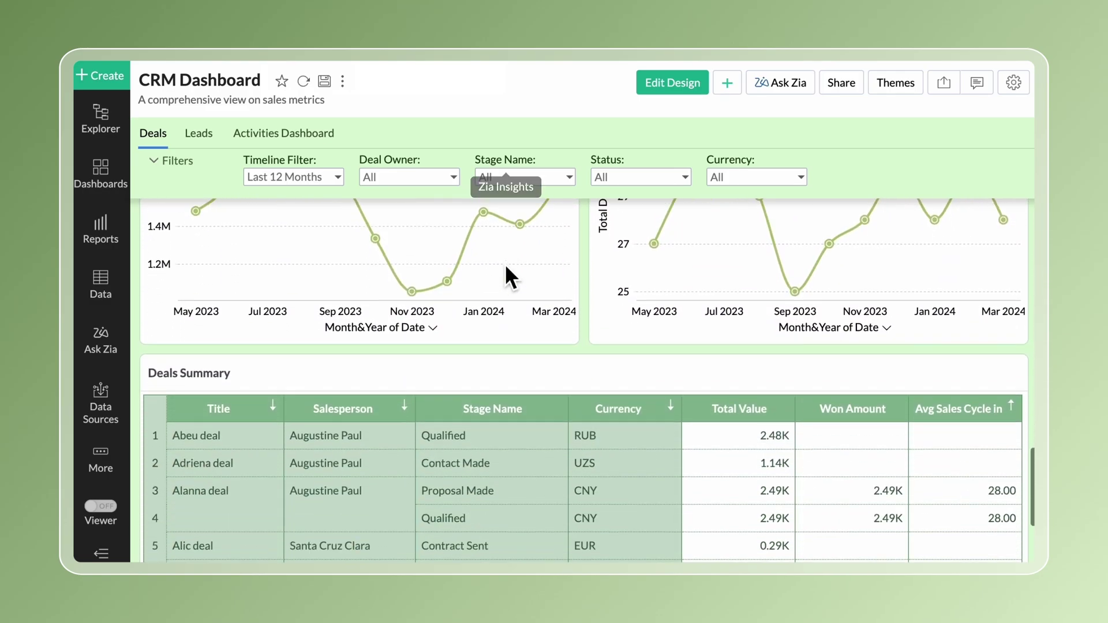